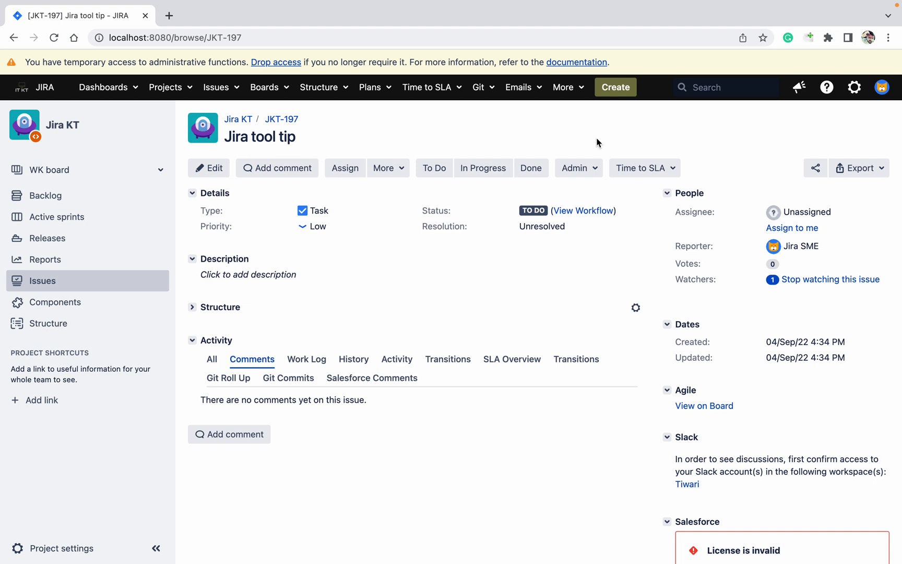
# Step: Open the full Create Issue form for a Jira KT task in a new tab and scroll to the Instance field
pyautogui.keyDown('super'); pyautogui.click(616, 87); pyautogui.keyUp('super')
pyautogui.click(251, 20)
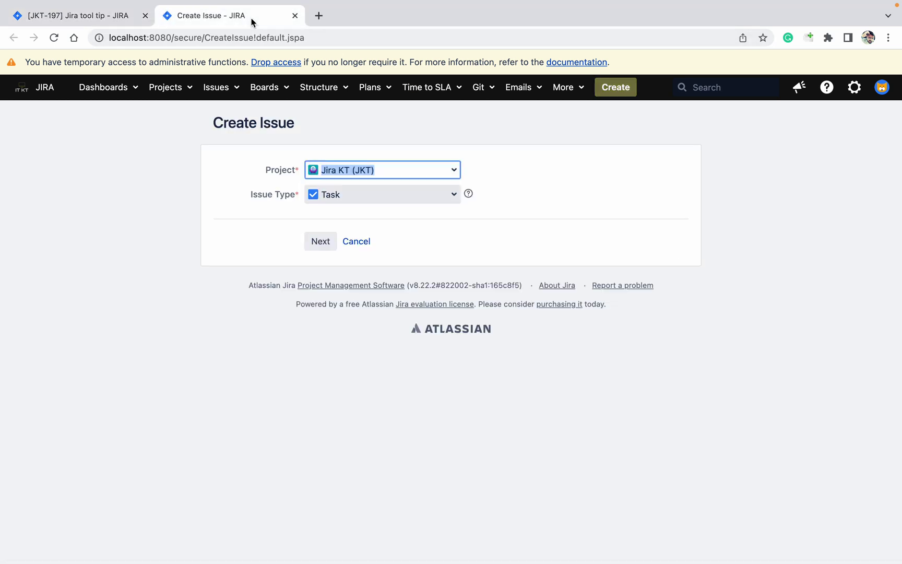
pyautogui.click(321, 242)
pyautogui.click(249, 372)
pyautogui.scroll(-1, 249, 372)
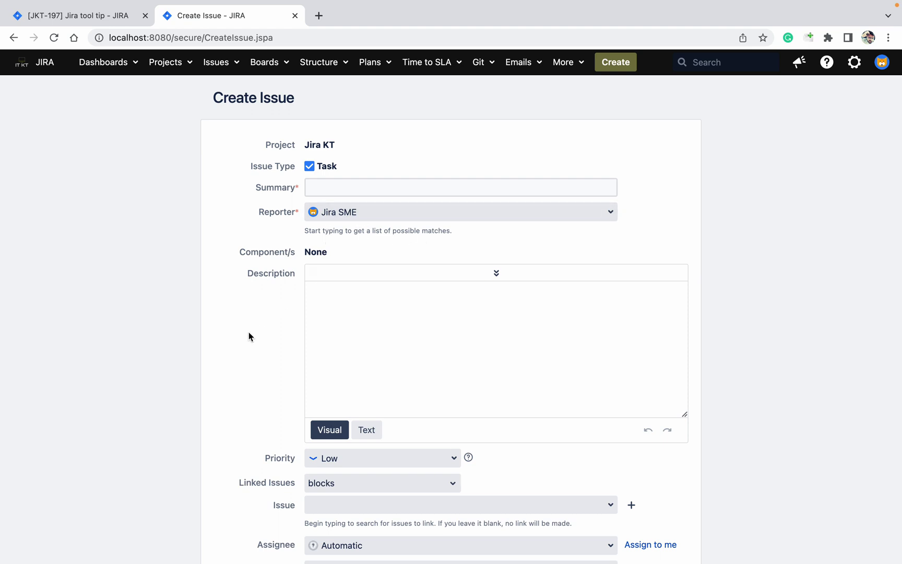
pyautogui.scroll(-5, 249, 336)
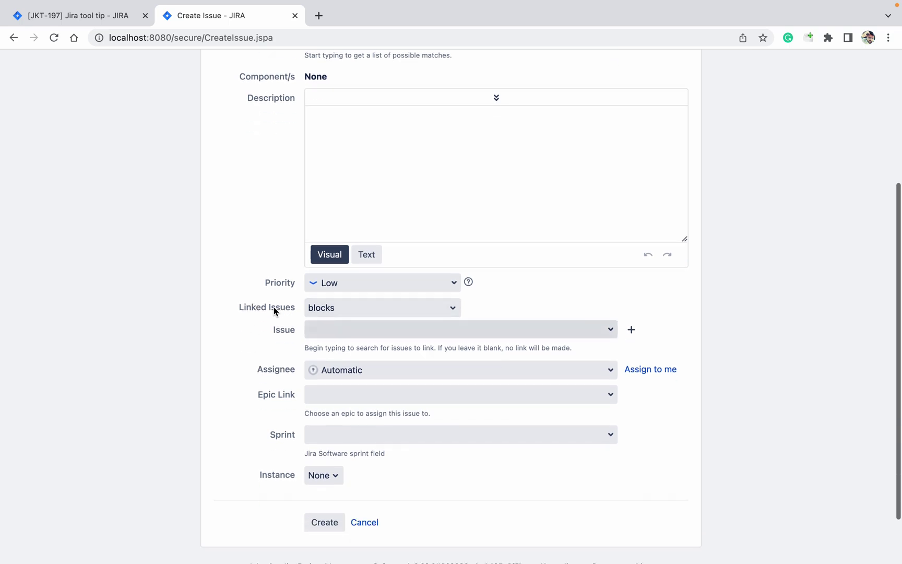
pyautogui.click(470, 284)
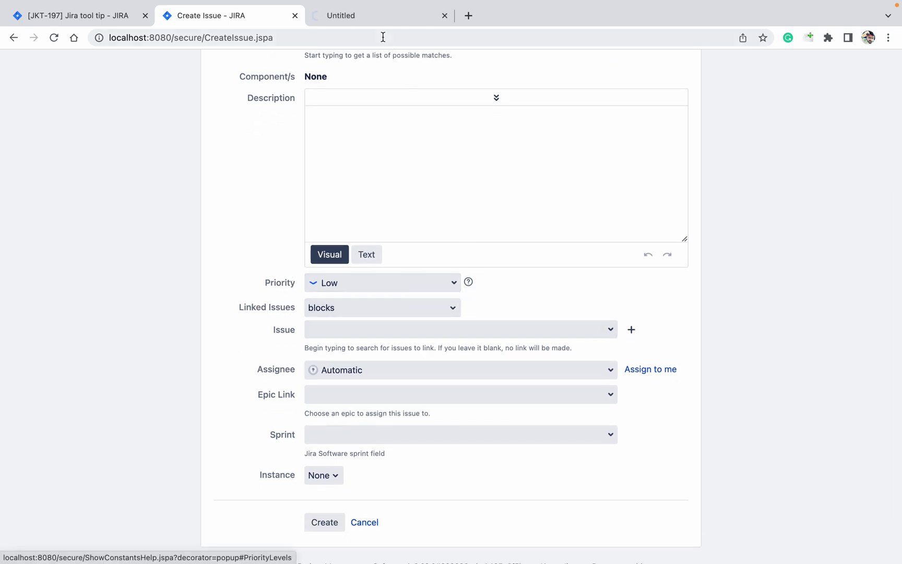
pyautogui.click(368, 17)
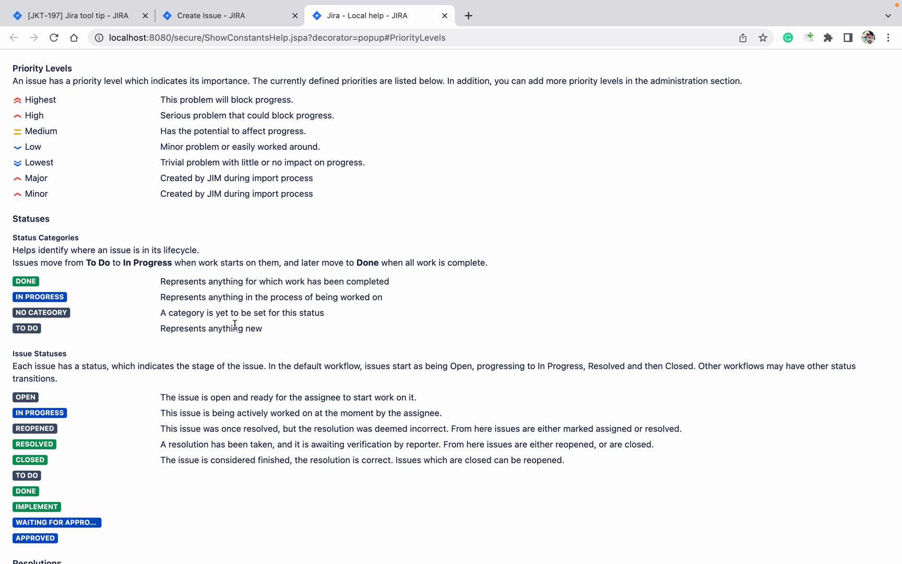
pyautogui.click(445, 15)
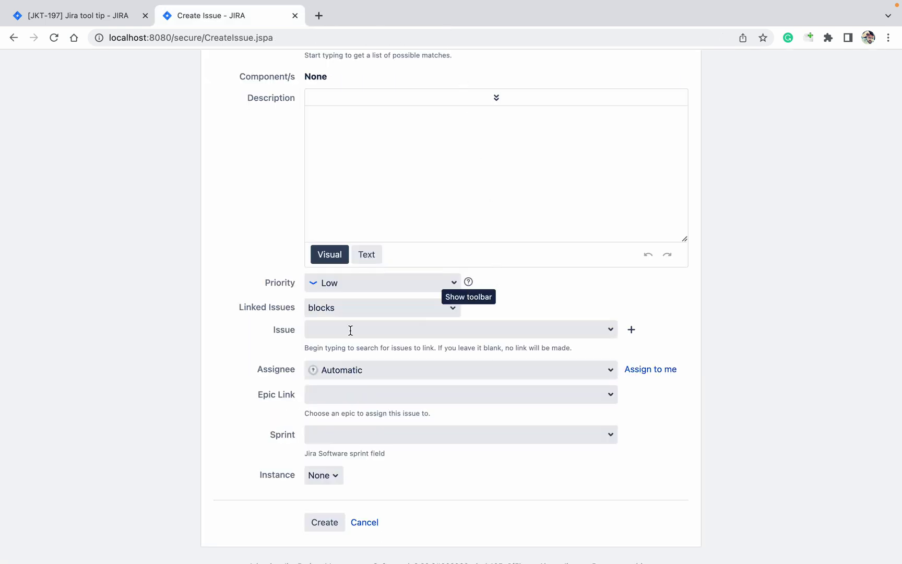
pyautogui.scroll(-2, 240, 427)
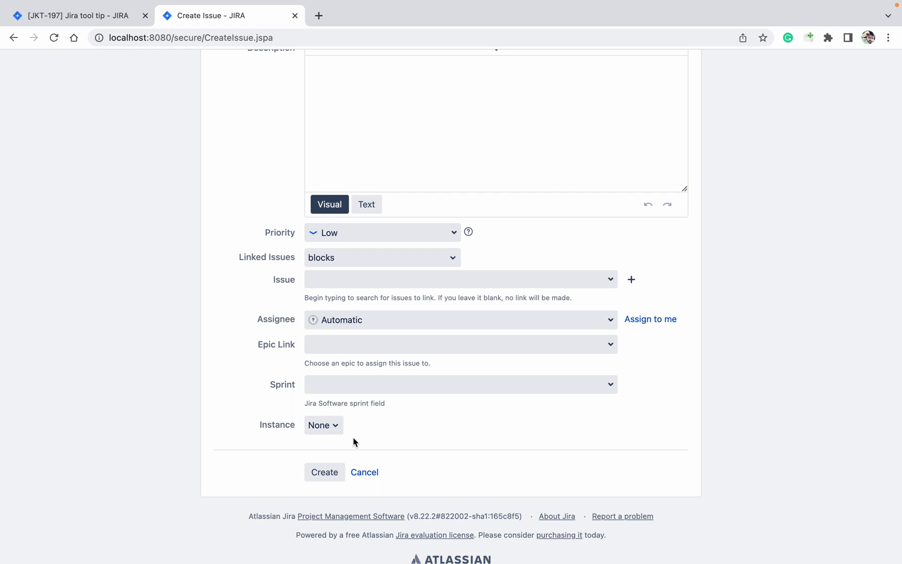
# Step: From JKT-197, go to Jira KT's Default Field Configuration and edit the Instance field's description
pyautogui.click(115, 24)
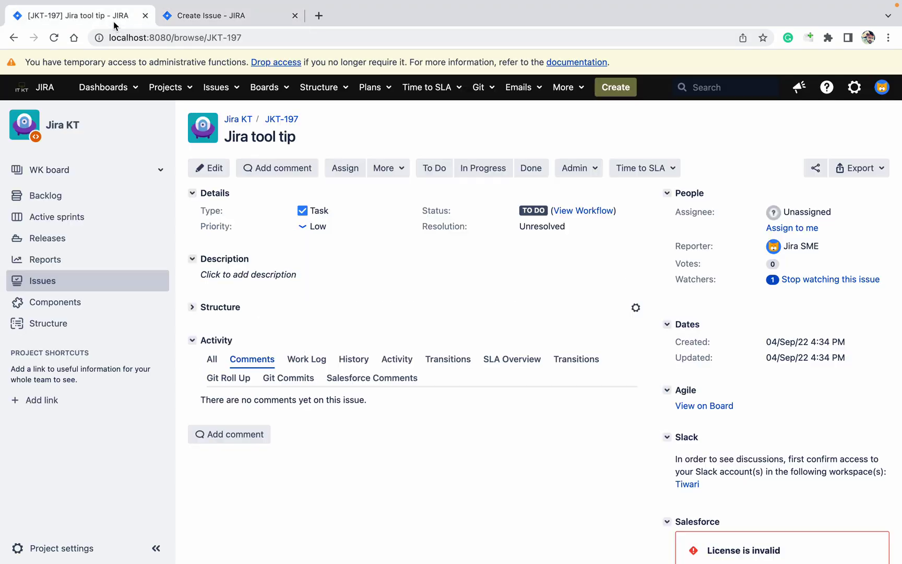
pyautogui.keyDown('super'); pyautogui.click(73, 549); pyautogui.keyUp('super')
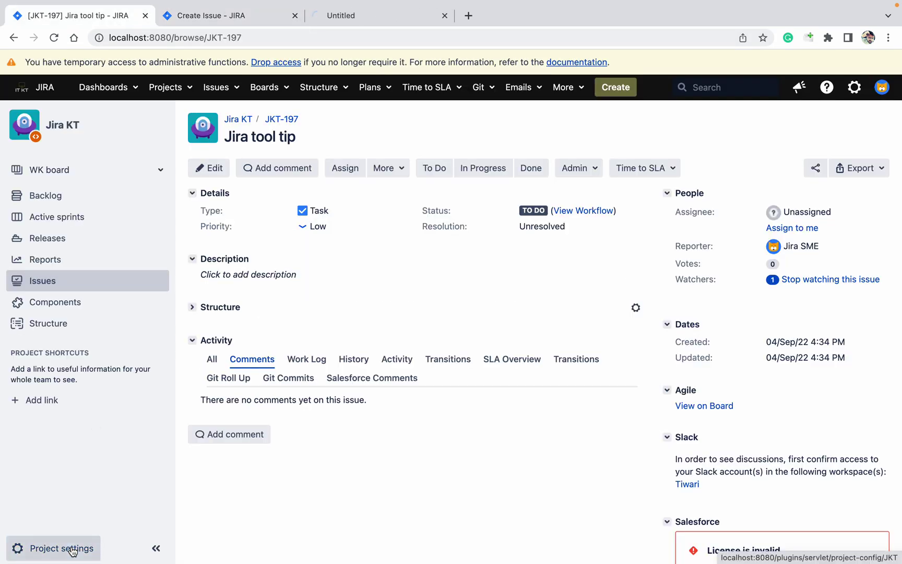
pyautogui.click(356, 21)
pyautogui.scroll(-1, 346, 302)
pyautogui.scroll(-7, 346, 302)
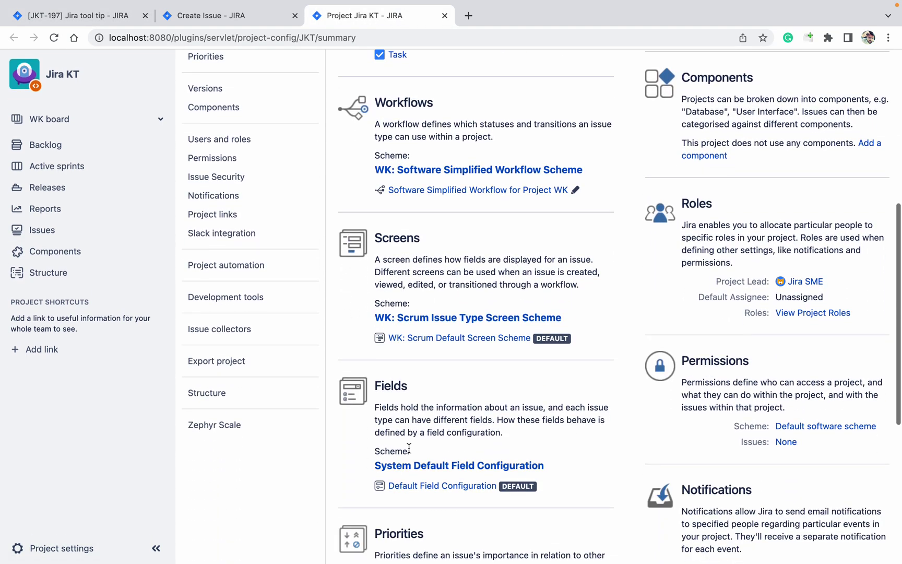
pyautogui.click(438, 486)
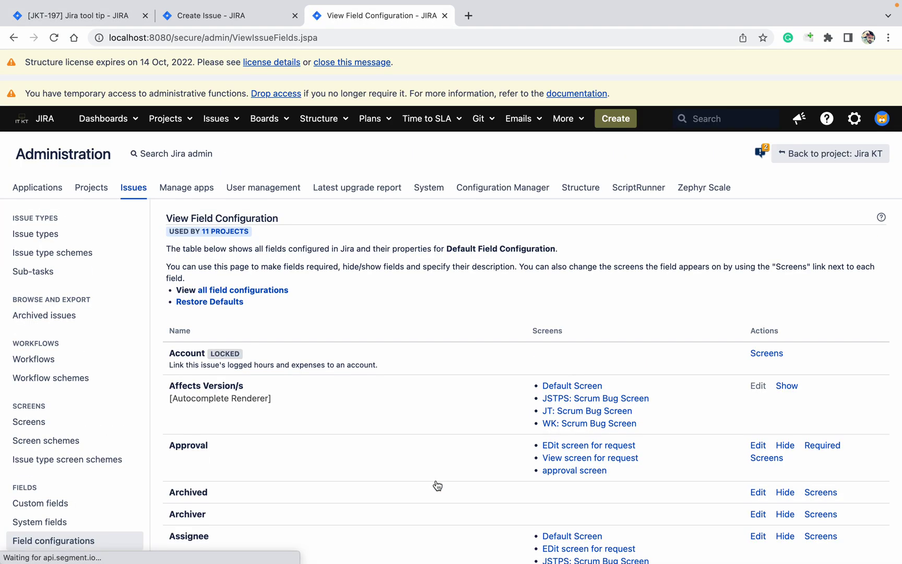
pyautogui.hotkey('ctrl', 'f')
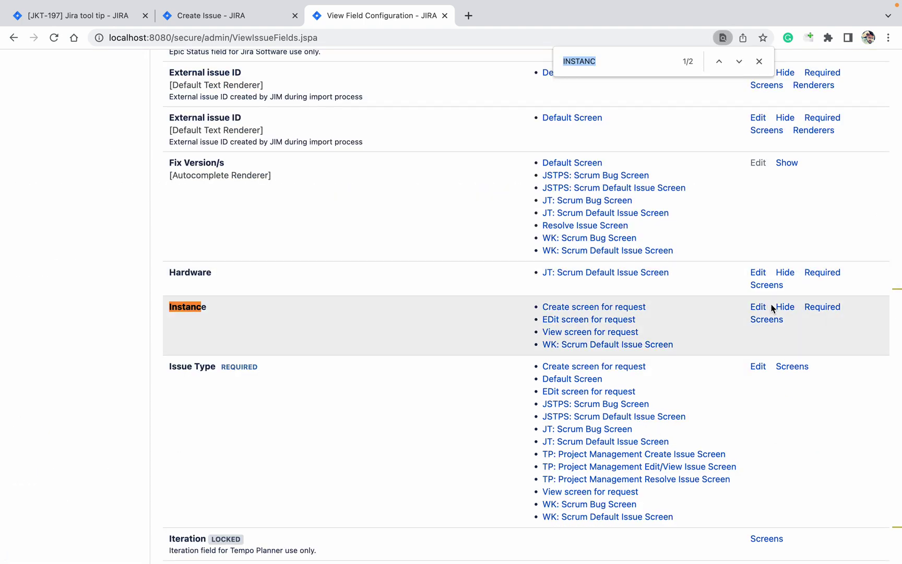
pyautogui.click(754, 308)
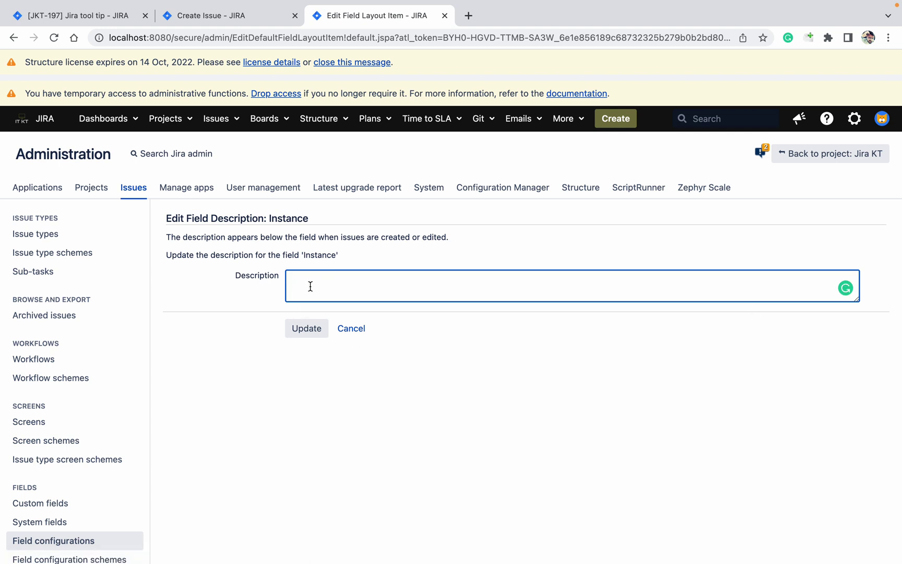
# Step: Search custom fields for 'instanc' and open the Instance custom field's details at its Description box
pyautogui.keyDown('super'); pyautogui.click(92, 503); pyautogui.keyUp('super')
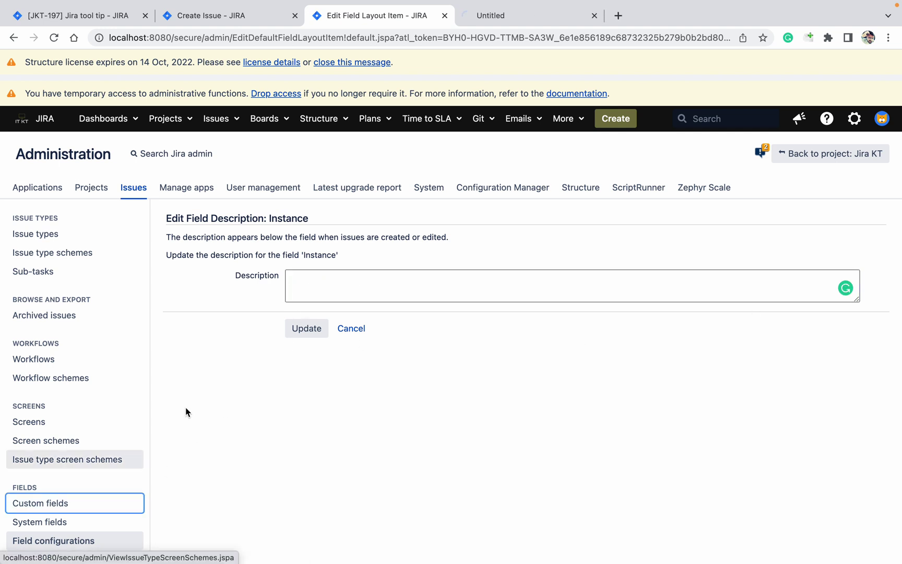
pyautogui.click(535, 16)
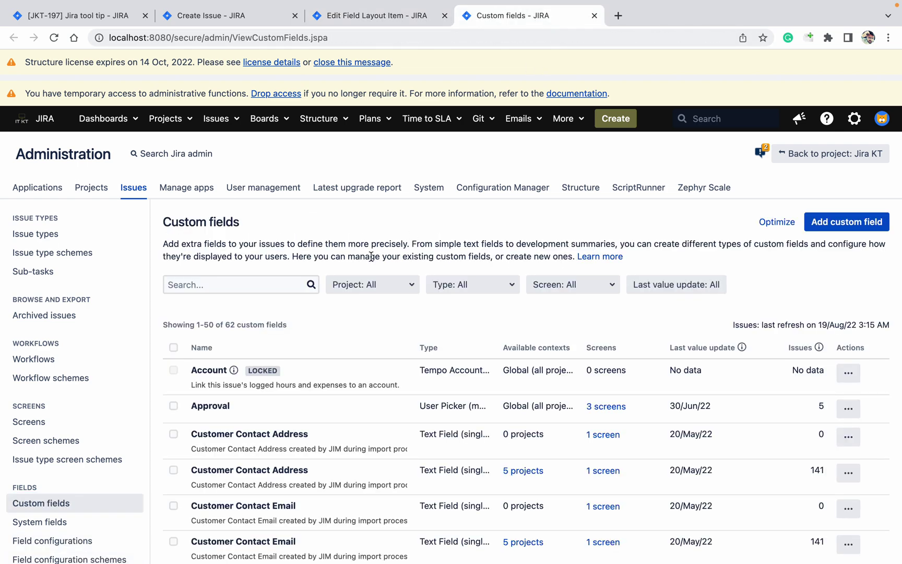
pyautogui.click(232, 288)
pyautogui.write('insta')
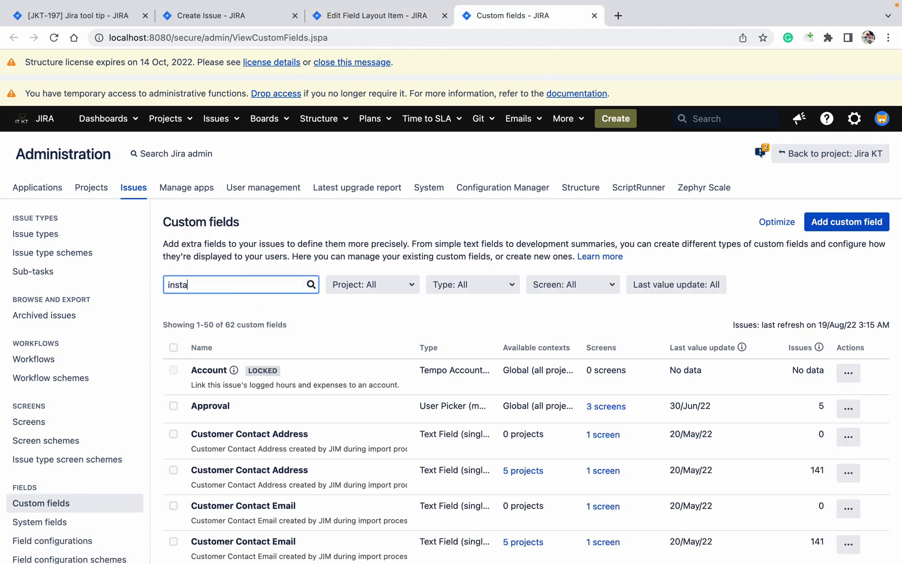
pyautogui.write('nc')
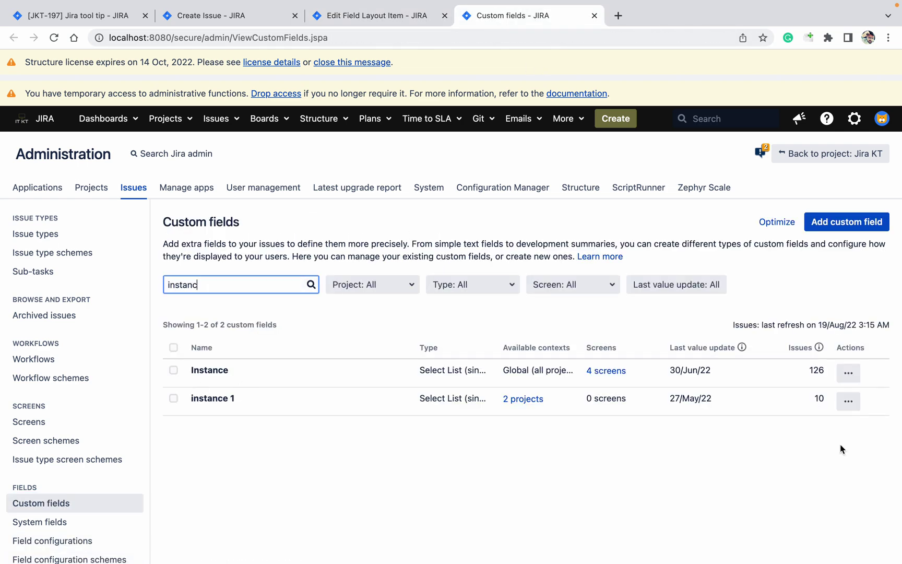
pyautogui.click(849, 373)
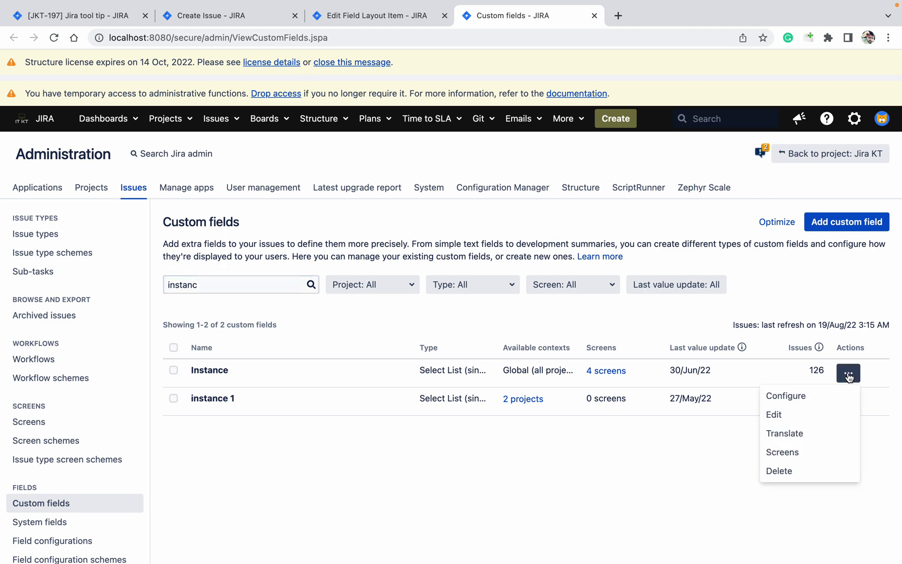
pyautogui.click(800, 415)
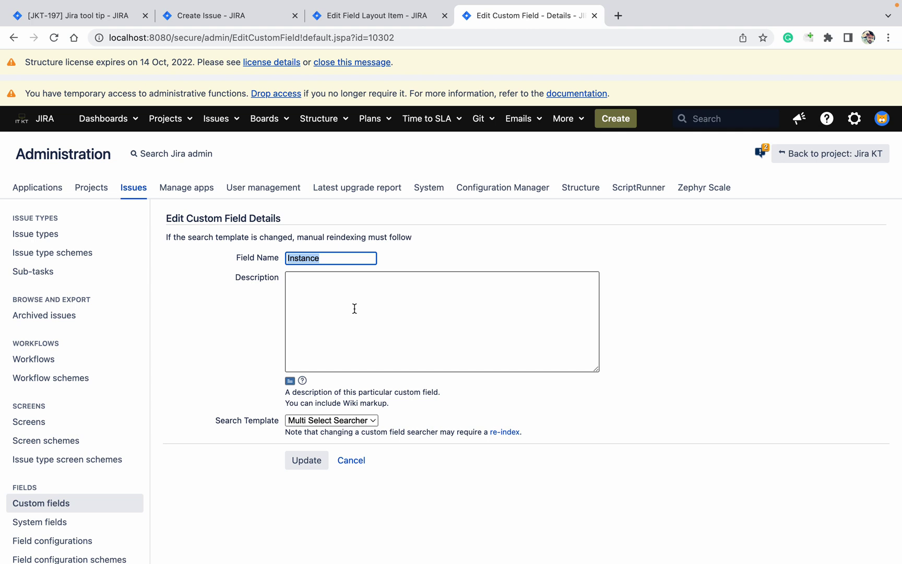
pyautogui.click(334, 311)
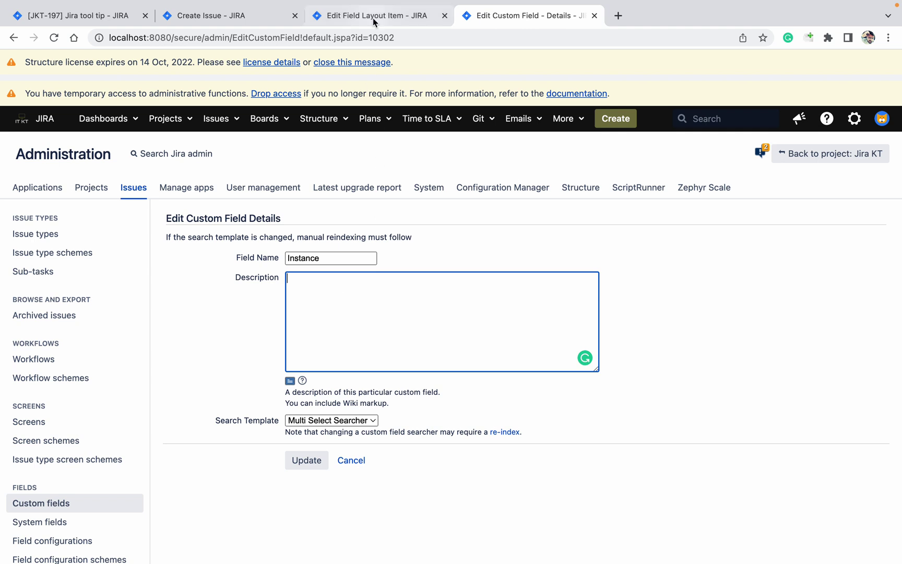
# Step: Enter 'Hello' as the Instance description in the field configuration editor and update it
pyautogui.click(373, 18)
pyautogui.click(337, 297)
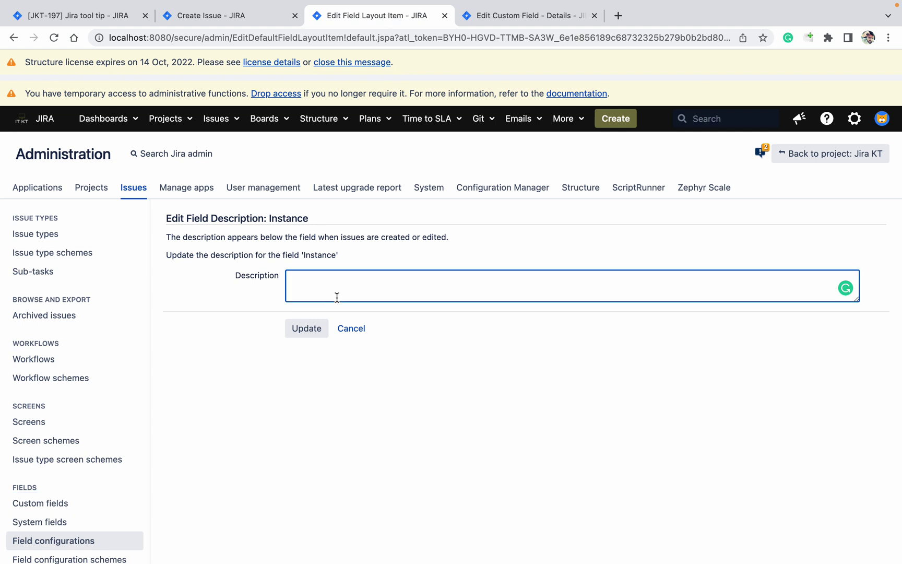
pyautogui.write('Hello')
pyautogui.click(308, 329)
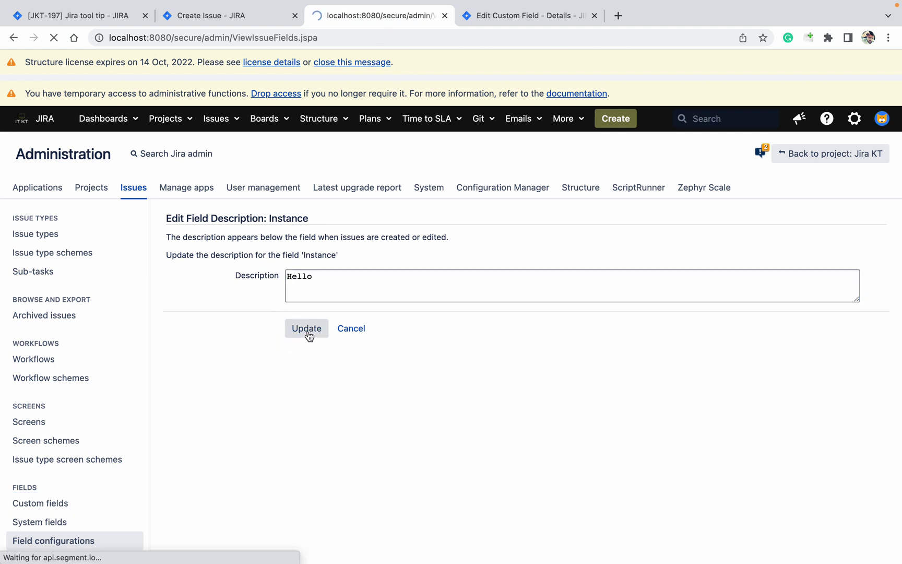
pyautogui.click(295, 16)
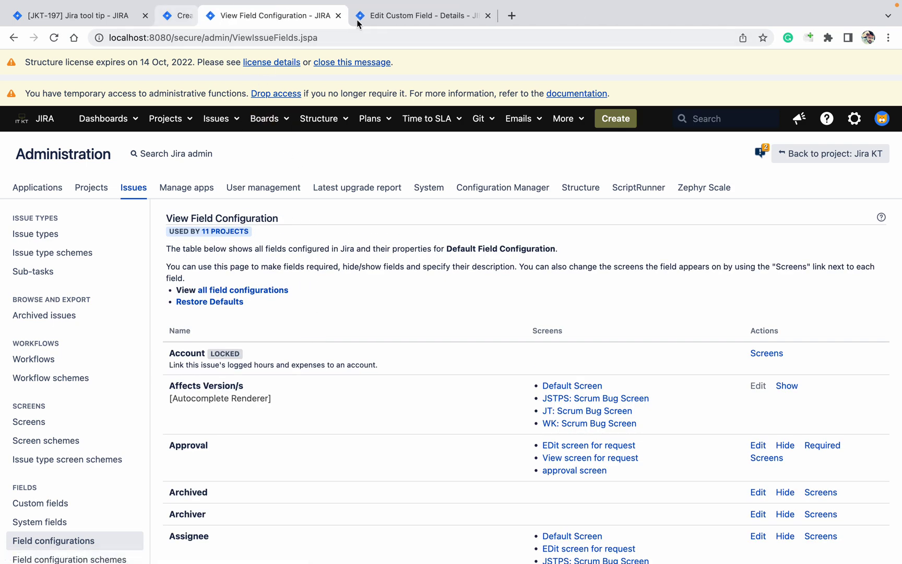
pyautogui.keyDown('super'); pyautogui.click(614, 119); pyautogui.keyUp('super')
pyautogui.click(548, 20)
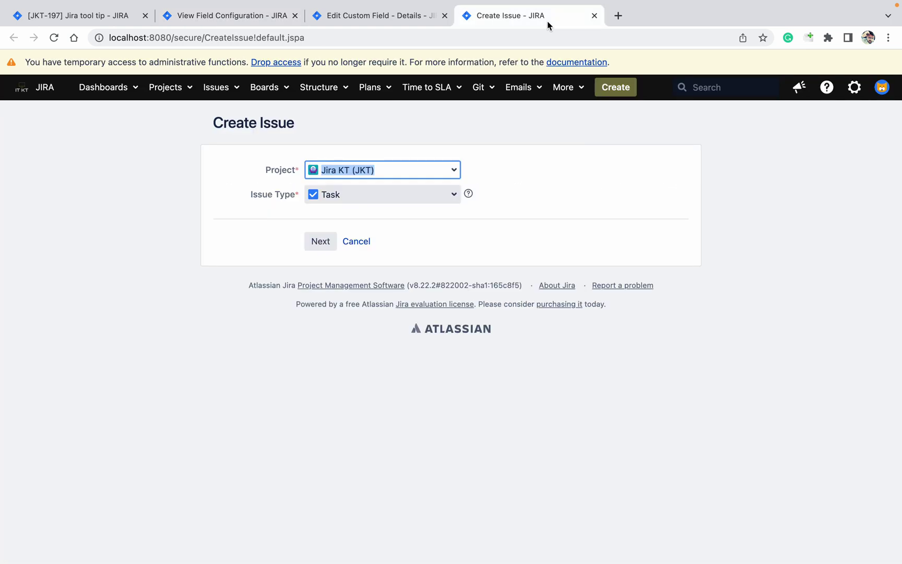
pyautogui.click(316, 247)
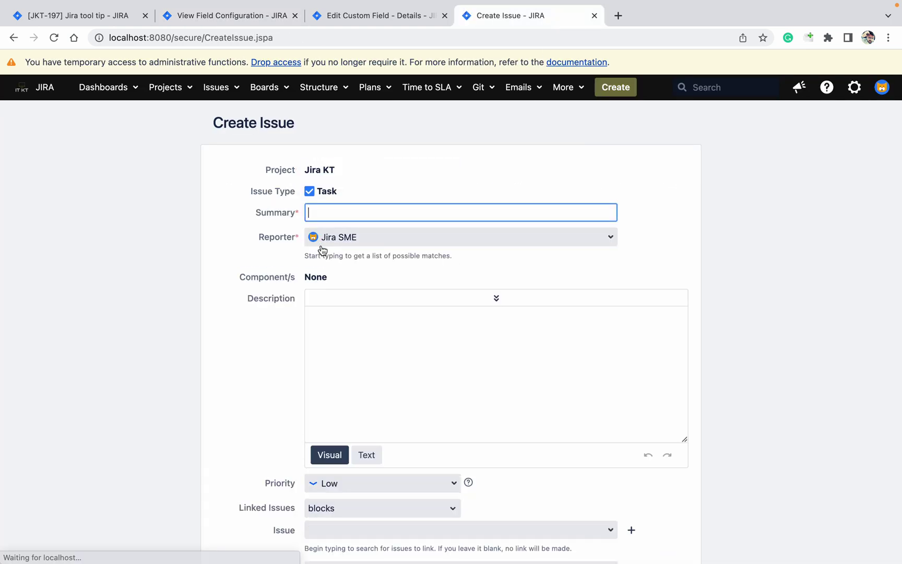
pyautogui.scroll(-5, 215, 458)
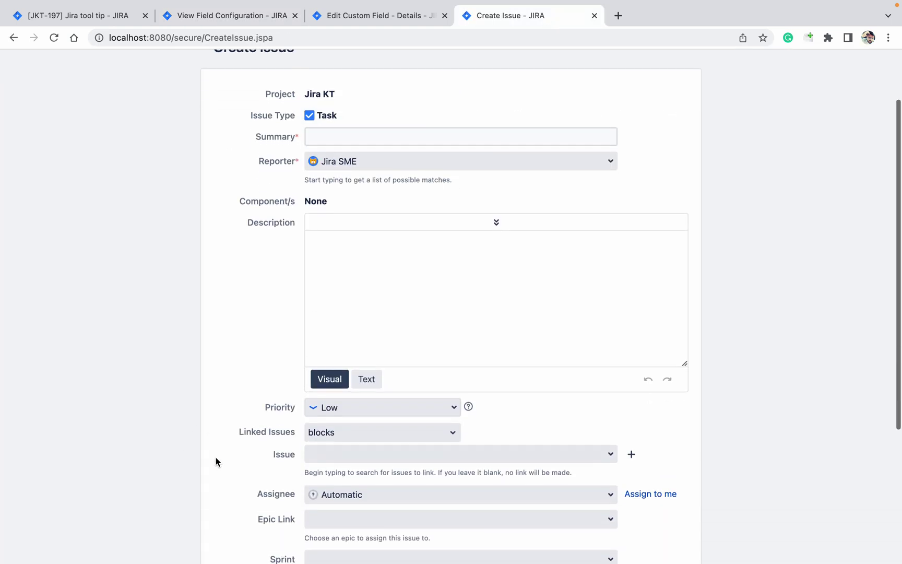
pyautogui.scroll(-1, 216, 462)
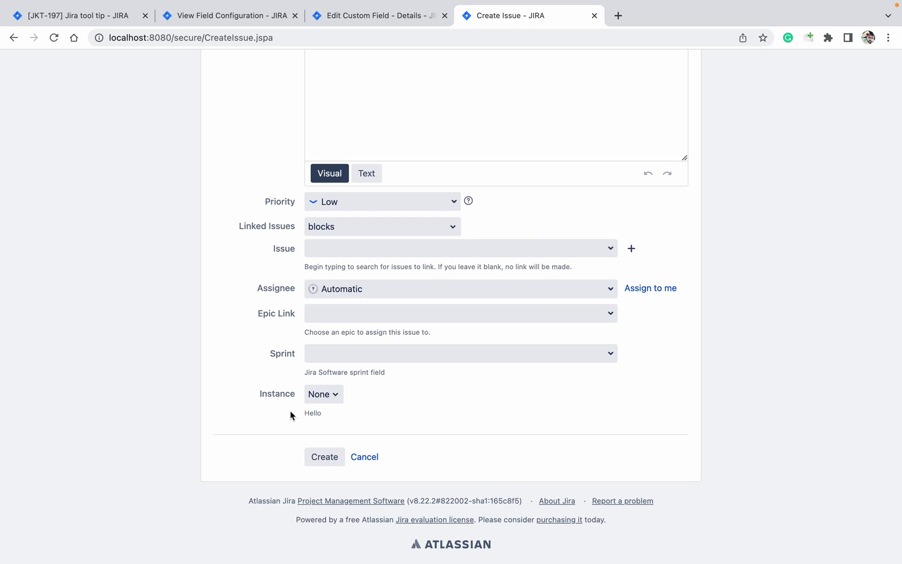
pyautogui.moveTo(293, 413); pyautogui.dragTo(328, 416)
# Step: Enter 'Hello from global' as the Instance custom field's own description and update it
pyautogui.click(375, 17)
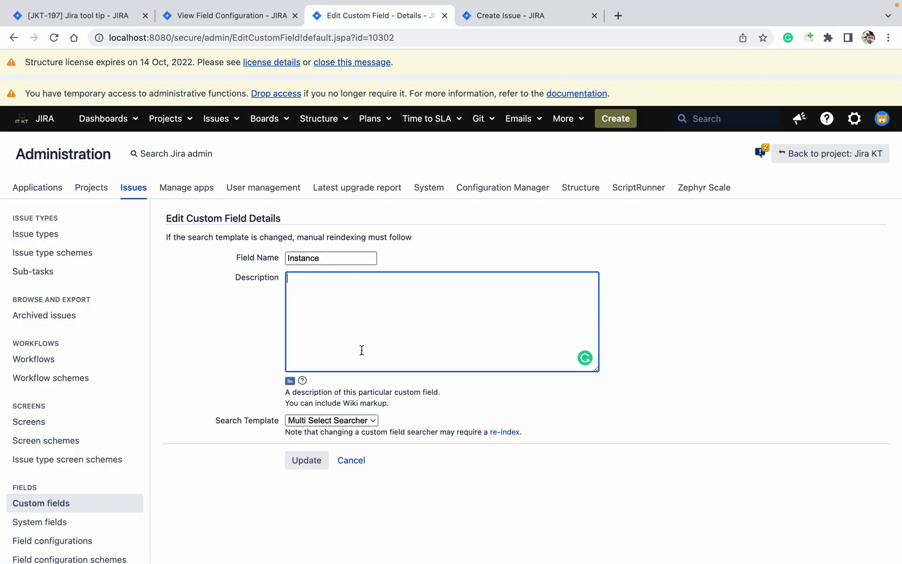
pyautogui.write('Hello from global')
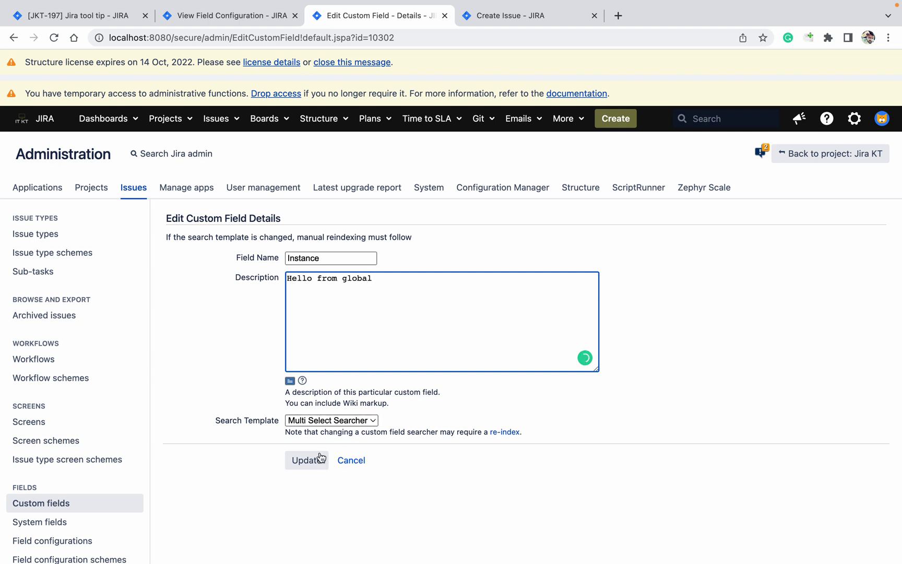
pyautogui.click(314, 460)
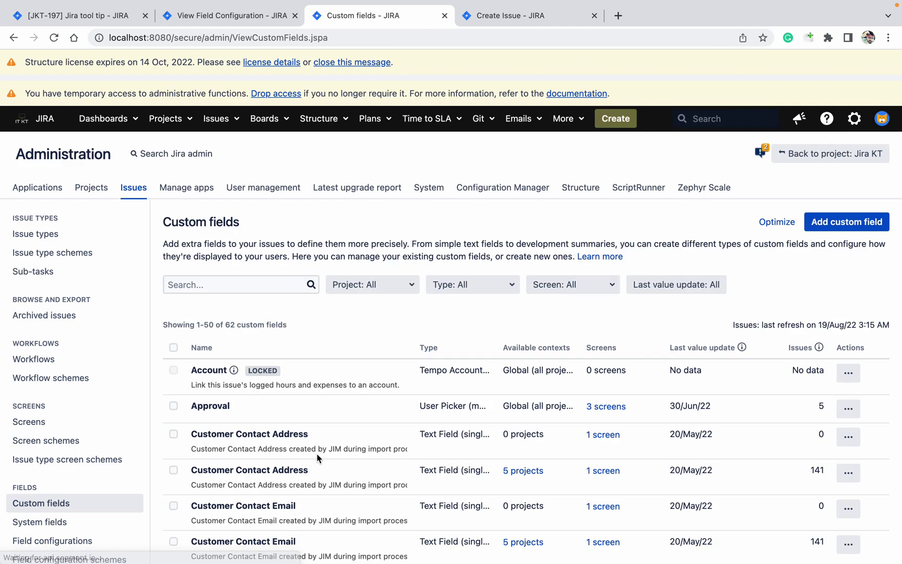
# Step: Check on a fresh Create Issue form that Instance still reads 'Hello', then return to the field configuration
pyautogui.middleClick(616, 119)
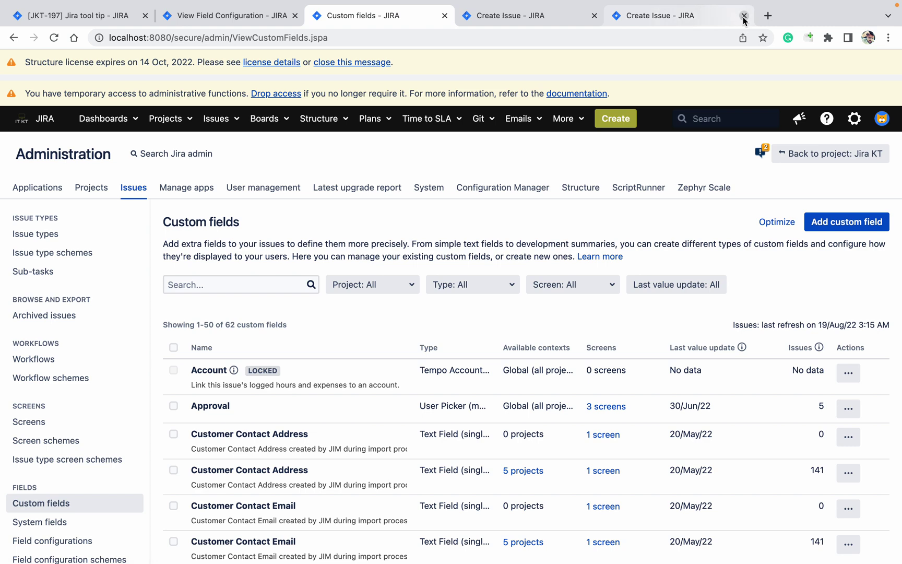
pyautogui.click(744, 15)
pyautogui.click(549, 14)
pyautogui.click(316, 244)
pyautogui.scroll(-5, 226, 343)
pyautogui.scroll(-2, 216, 385)
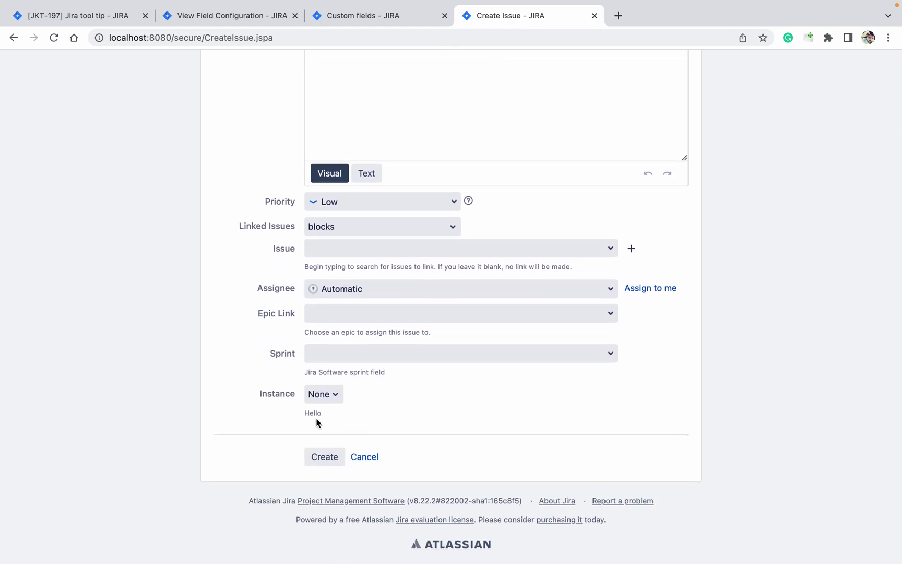
pyautogui.click(255, 17)
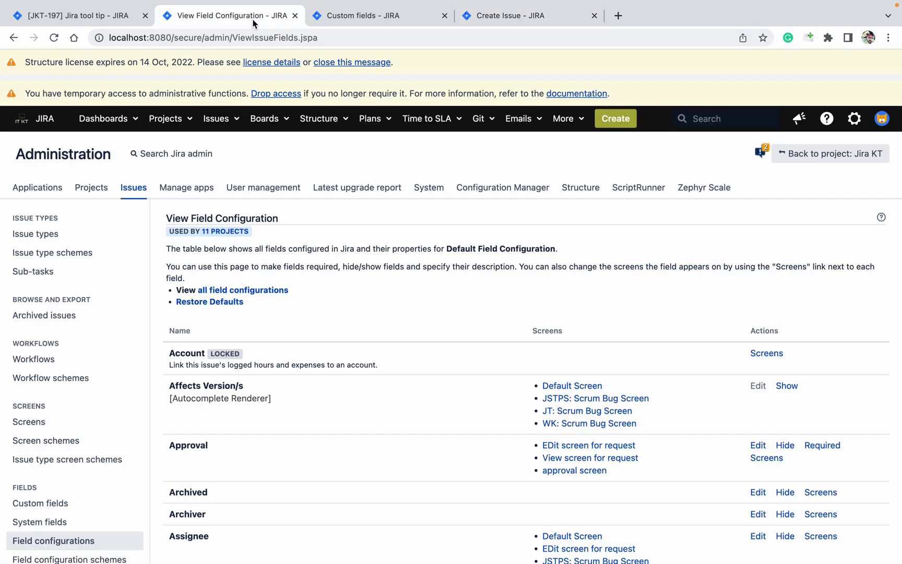
# Step: Change Instance's field-configuration description to 'Hello from global' and confirm it on a reloaded Create Issue form
pyautogui.hotkey('ctrl', 'f')
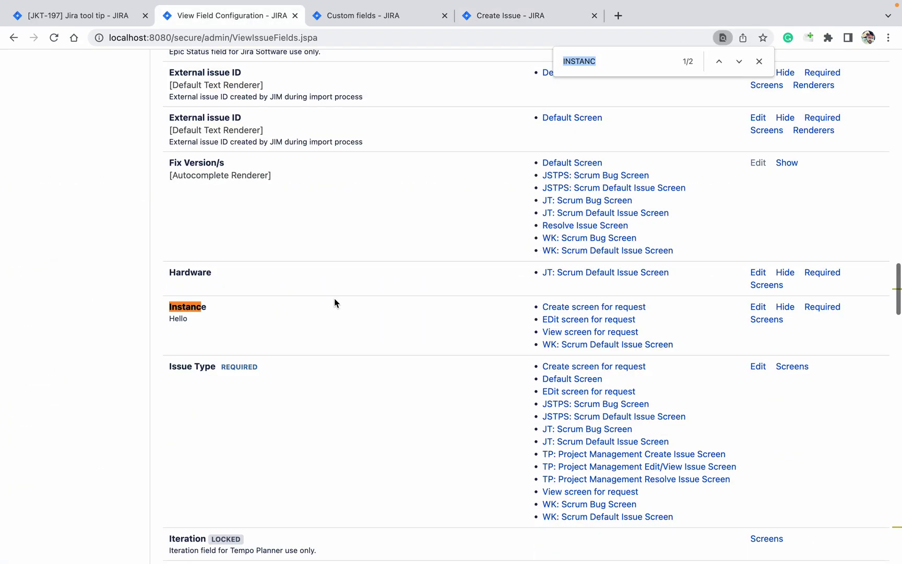
pyautogui.click(759, 308)
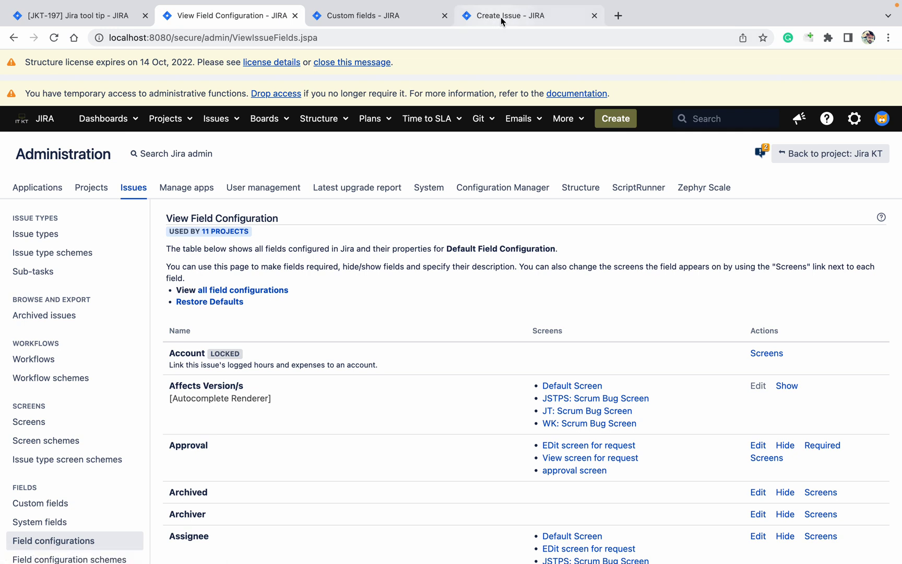
pyautogui.click(595, 16)
pyautogui.keyDown('super'); pyautogui.click(617, 118); pyautogui.keyUp('super')
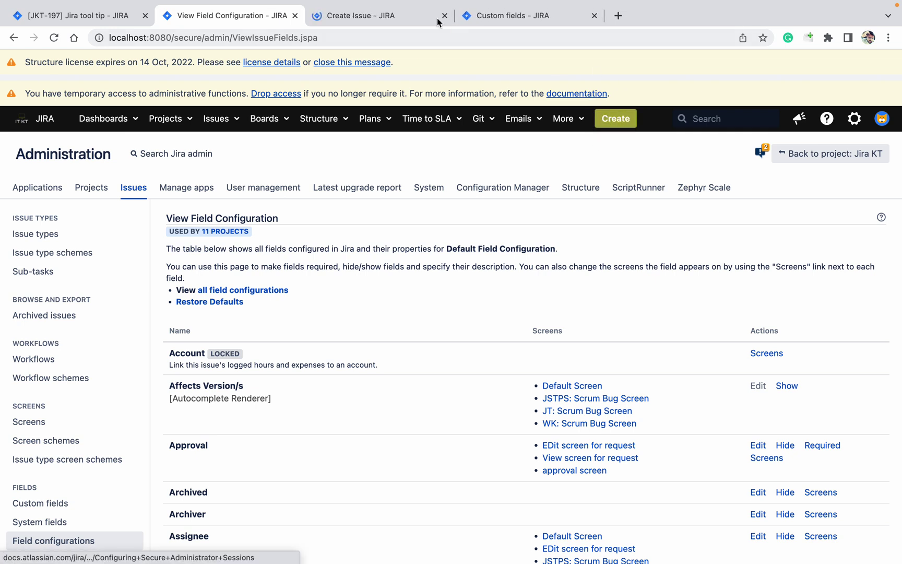
pyautogui.click(383, 16)
pyautogui.click(320, 241)
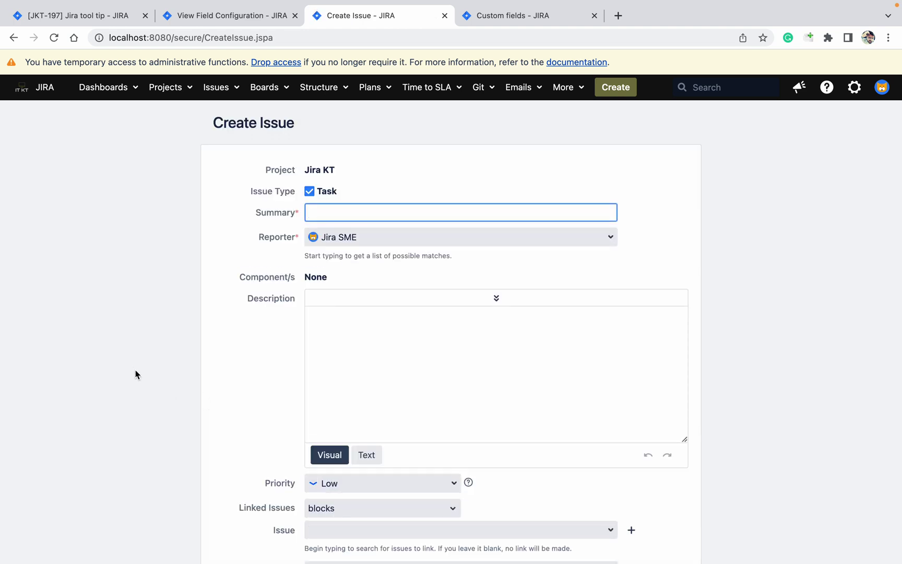
pyautogui.click(135, 370)
pyautogui.scroll(-2, 135, 370)
pyautogui.scroll(-5, 135, 370)
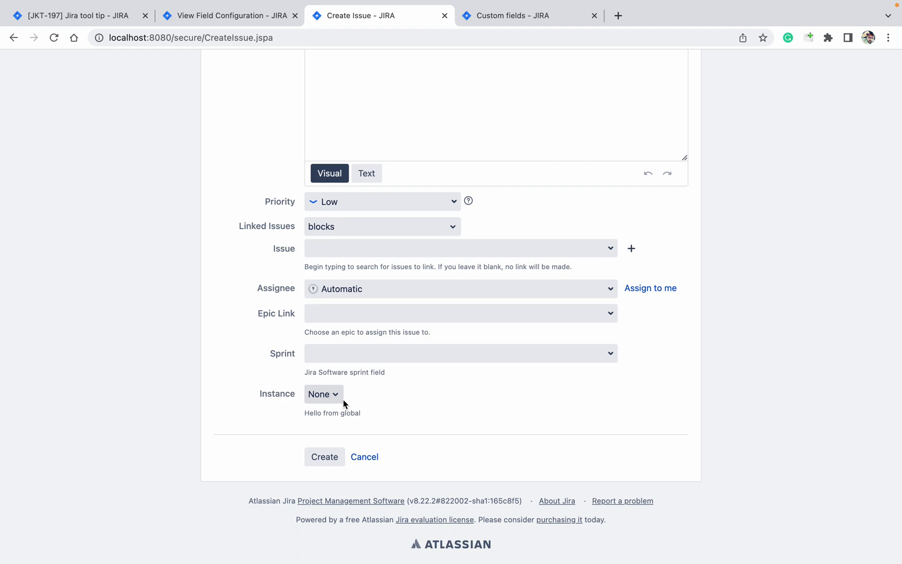
# Step: Find Instance in View Field Configuration, edit its description, and delete the 'Hello from global' text
pyautogui.click(254, 19)
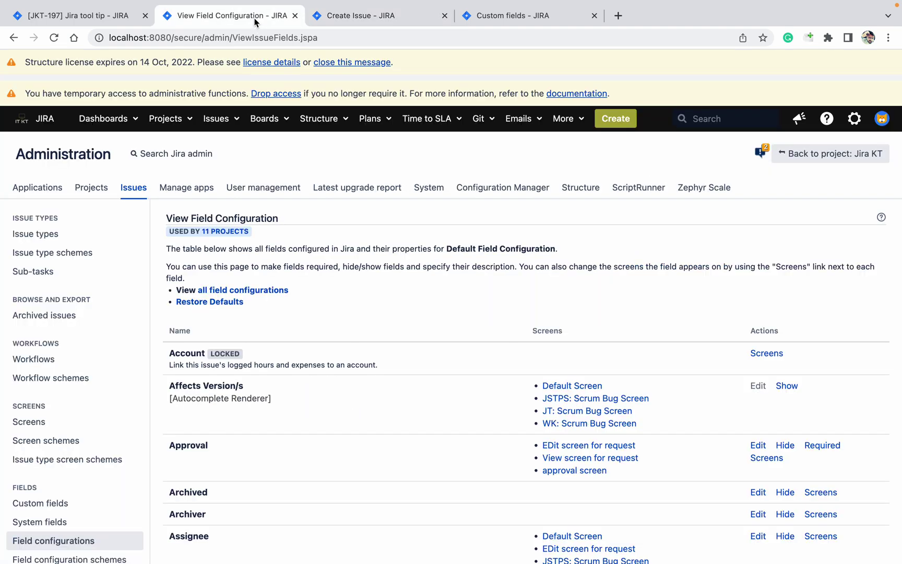
pyautogui.scroll(-5, 368, 260)
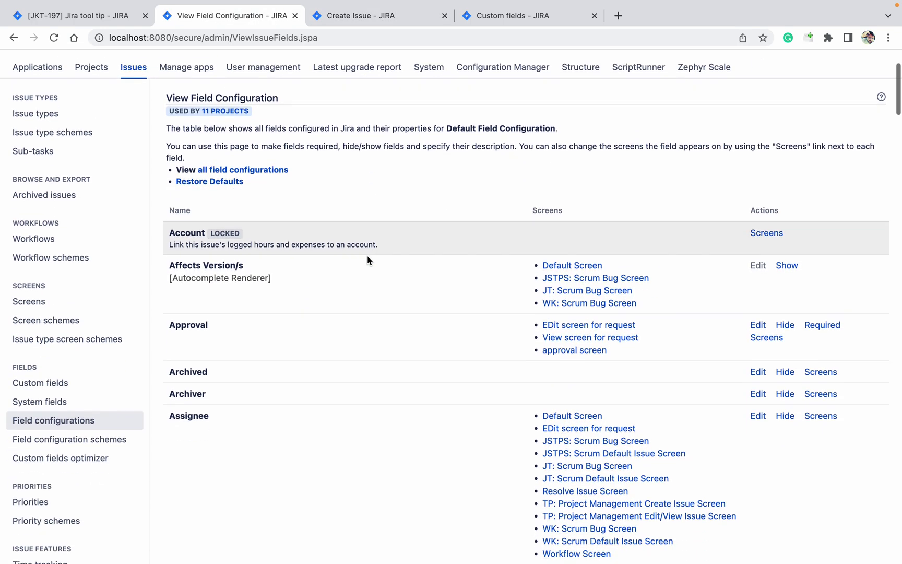
pyautogui.hotkey('ctrl', 'f')
pyautogui.press('Return')
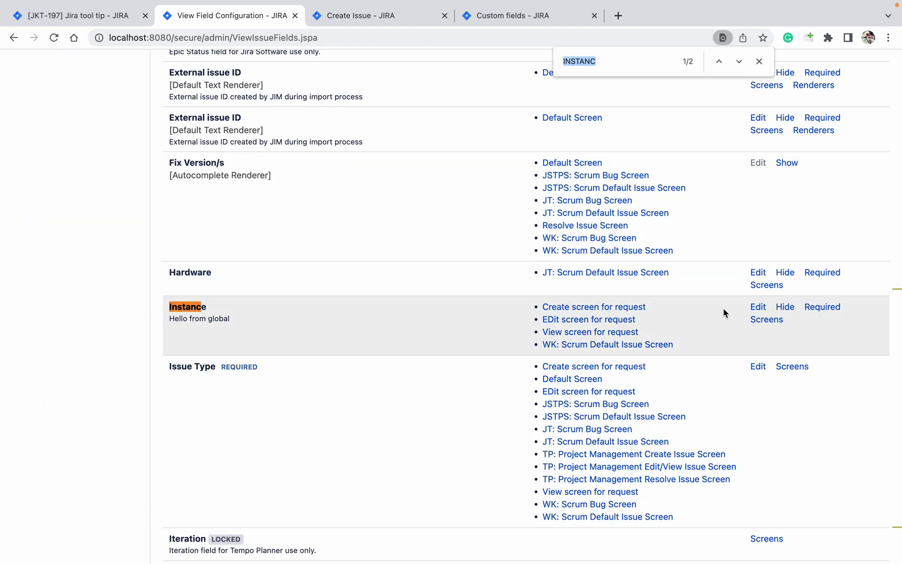
pyautogui.click(759, 308)
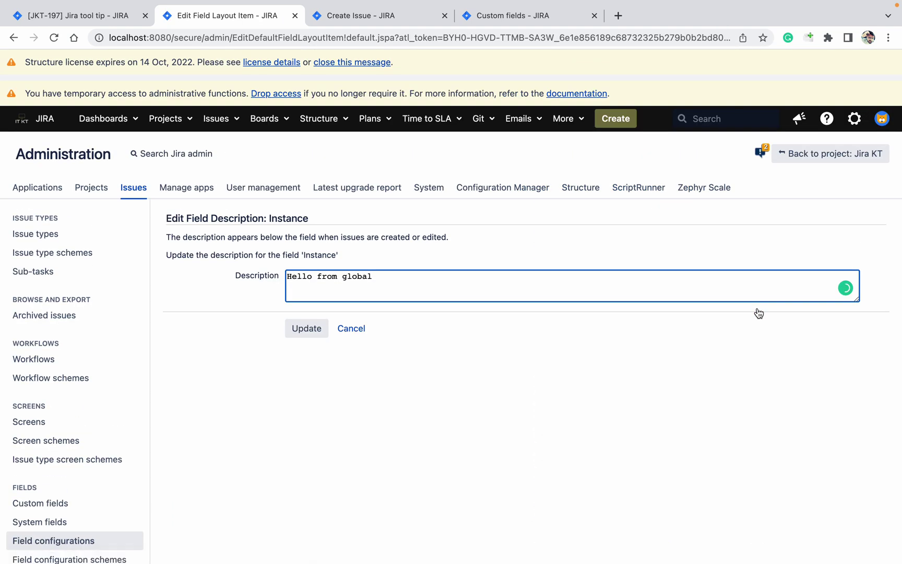
pyautogui.press('super+a')
pyautogui.press('BackSpace')
# Step: Search Google for 'html tooltip' in a new tab and close the Custom fields and leftover Create Issue tabs
pyautogui.click(618, 15)
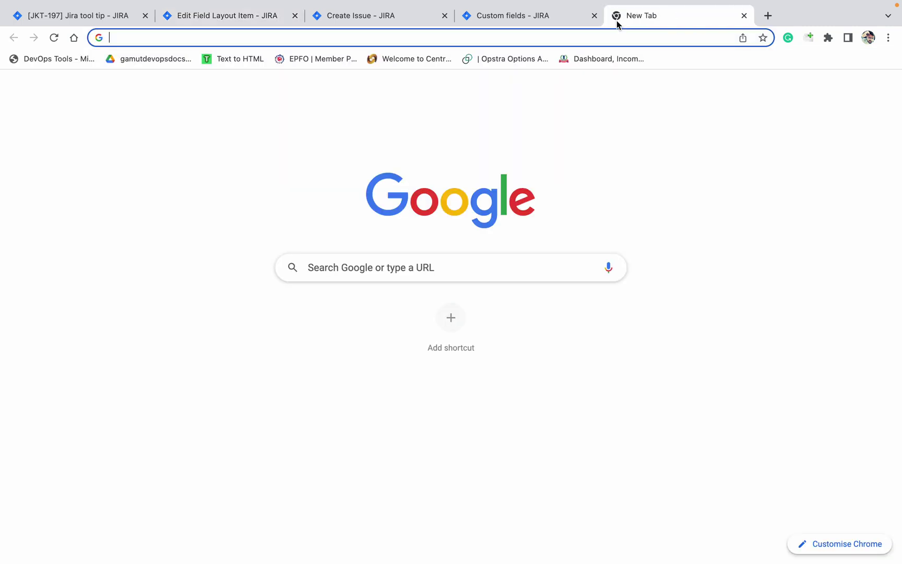
pyautogui.write('html tool')
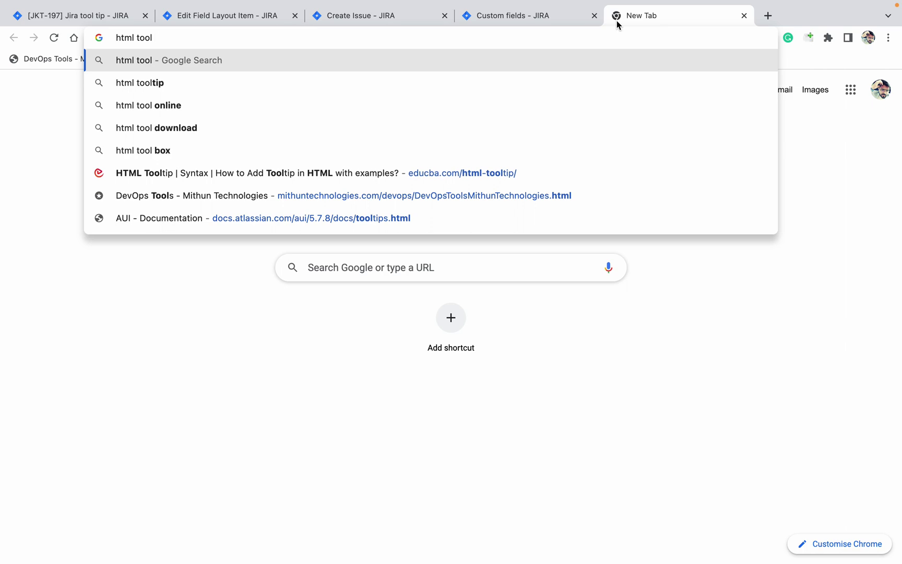
pyautogui.press('Down')
pyautogui.press('Return')
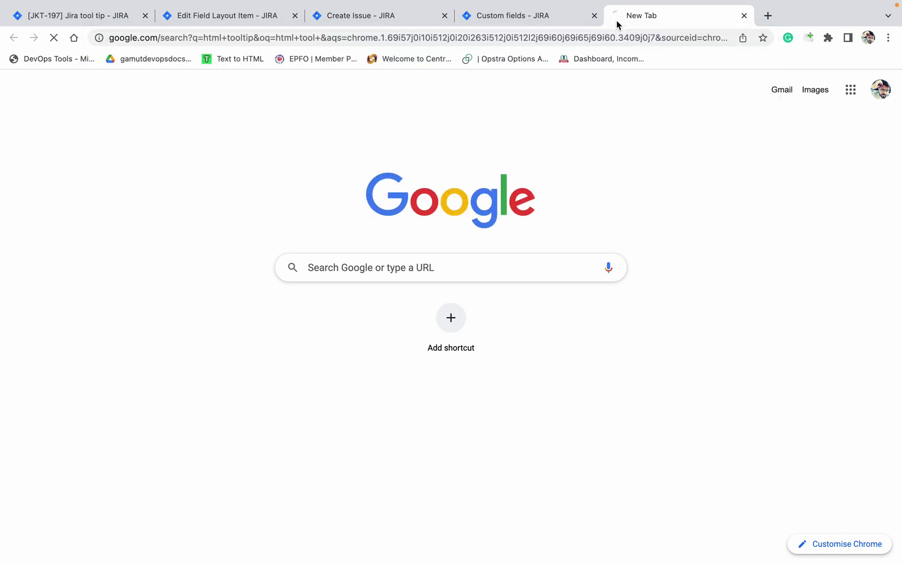
pyautogui.click(594, 15)
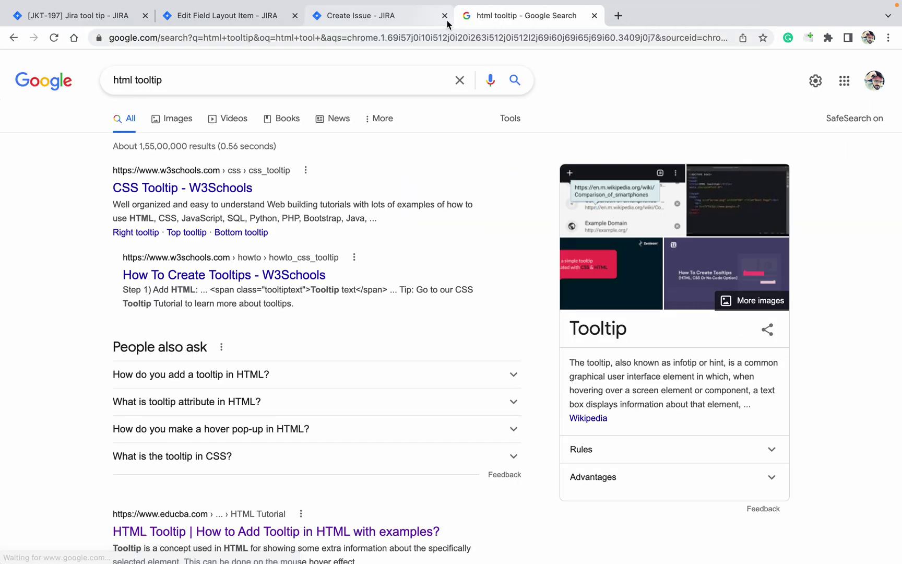
pyautogui.click(444, 15)
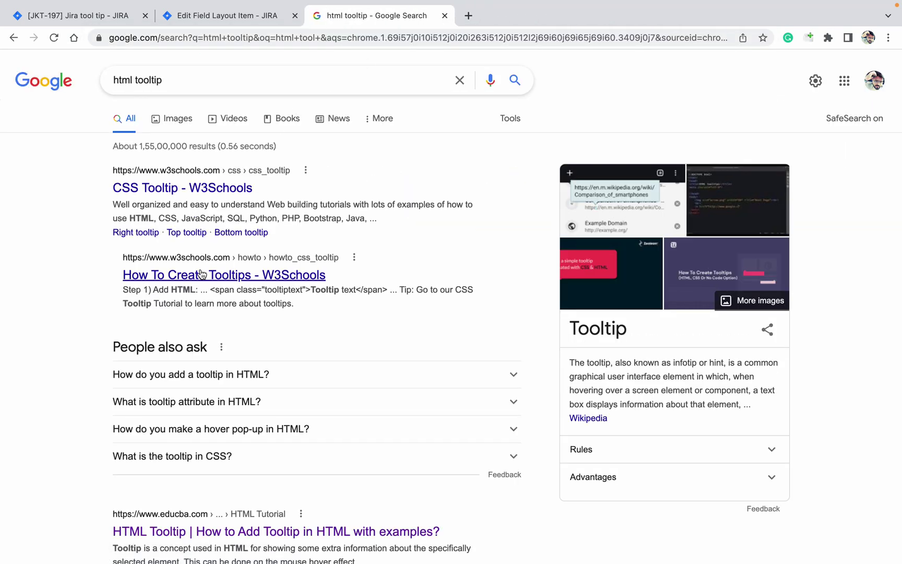
# Step: Open EDUCBA's HTML Tooltip article and select its <a href title> syntax example
pyautogui.click(190, 533)
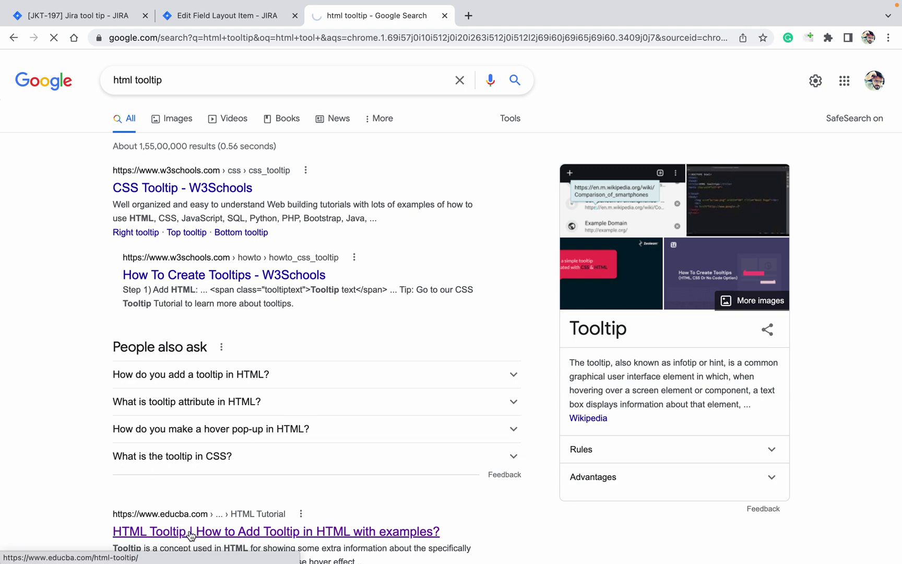
pyautogui.scroll(-5, 190, 531)
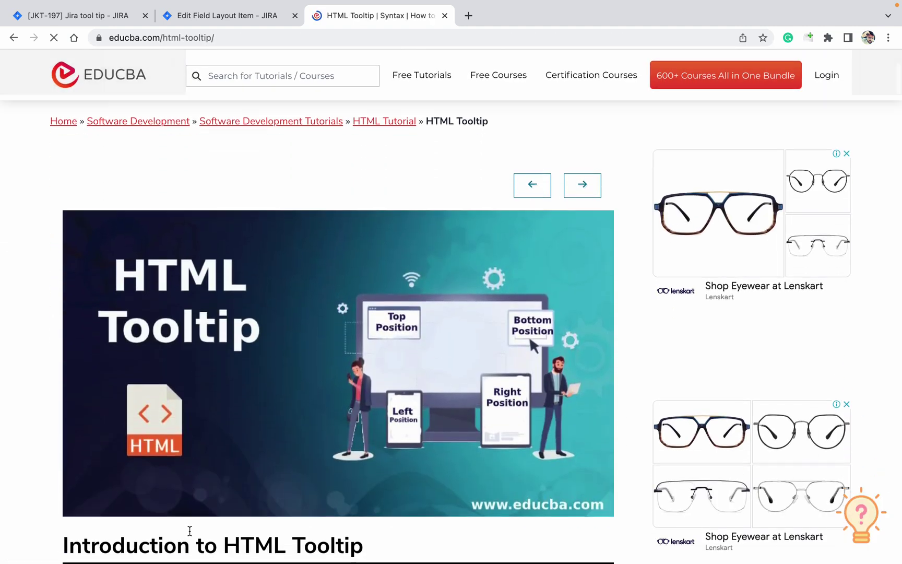
pyautogui.scroll(-15, 190, 532)
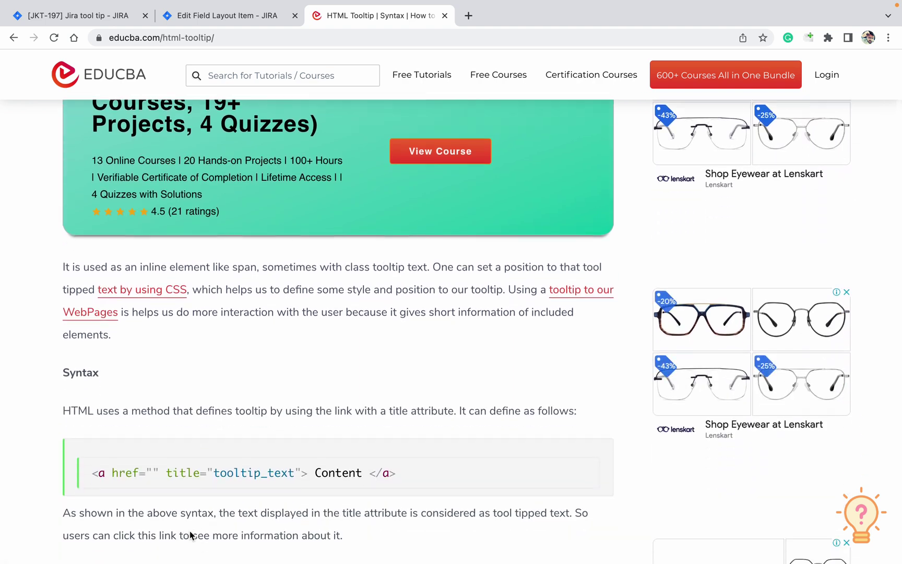
pyautogui.scroll(-3, 189, 531)
pyautogui.moveTo(400, 320); pyautogui.dragTo(64, 303)
pyautogui.press('super+c')
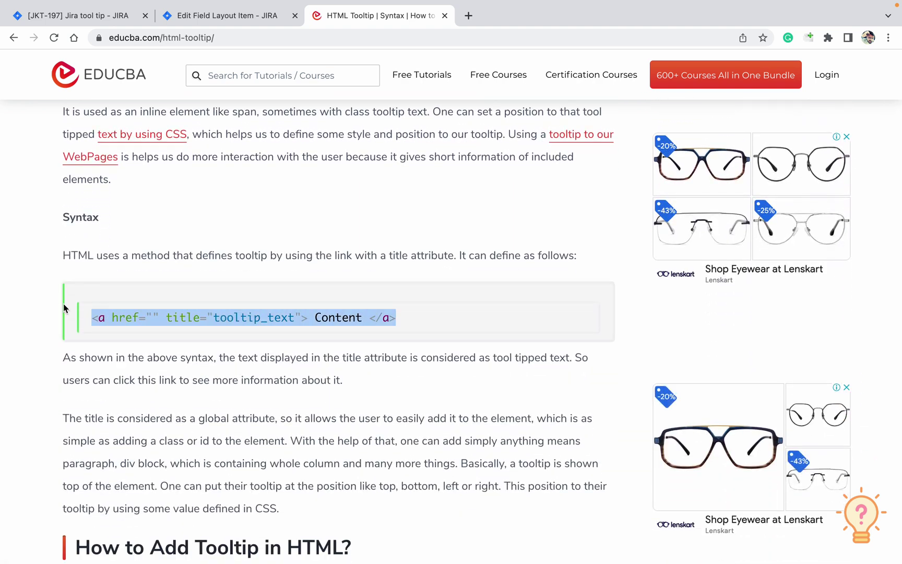
# Step: Paste the tooltip anchor code as the Instance field description, save it, and close the EDUCBA tab
pyautogui.click(254, 27)
pyautogui.press('super+v')
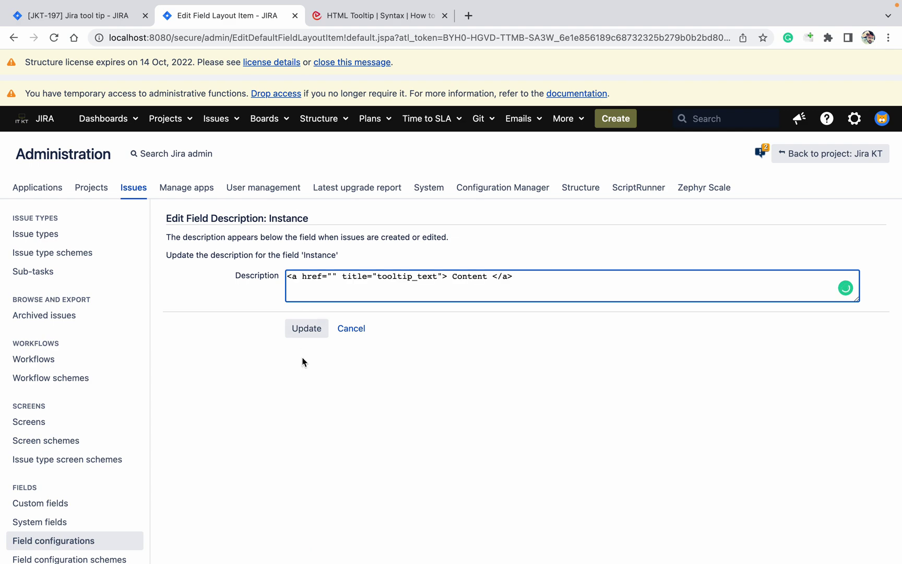
pyautogui.click(306, 328)
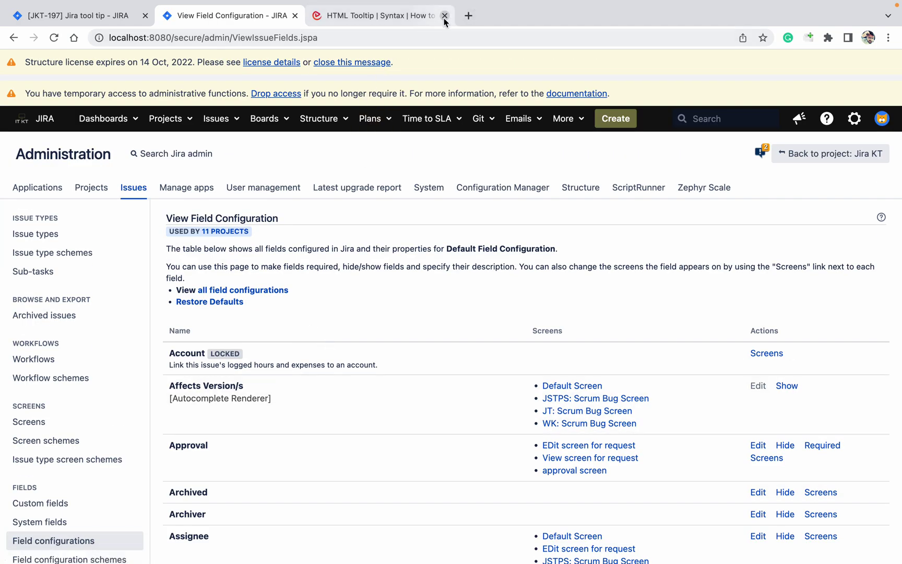
pyautogui.click(444, 16)
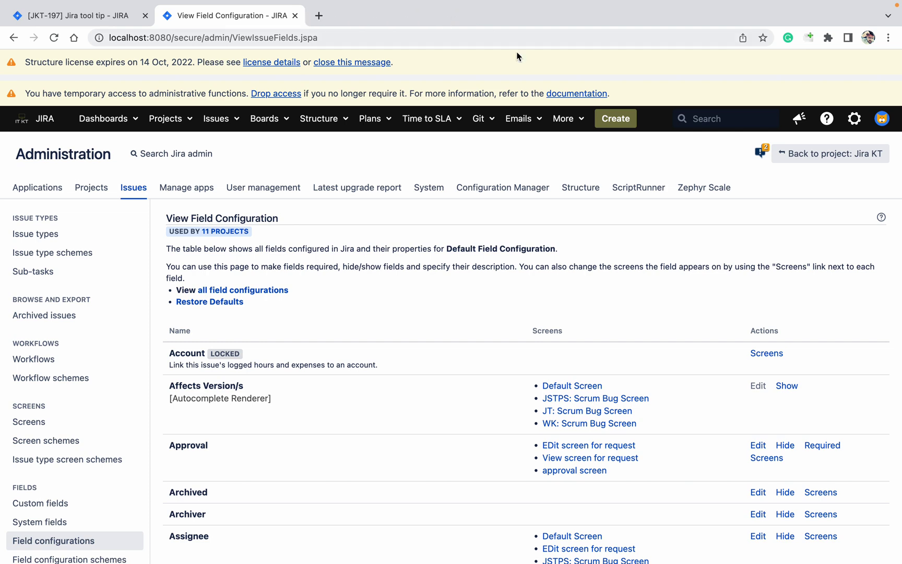
# Step: Open a new Create Issue form and scroll to Instance, where the code appears as plain text
pyautogui.keyDown('super'); pyautogui.click(609, 123); pyautogui.keyUp('super')
pyautogui.click(376, 15)
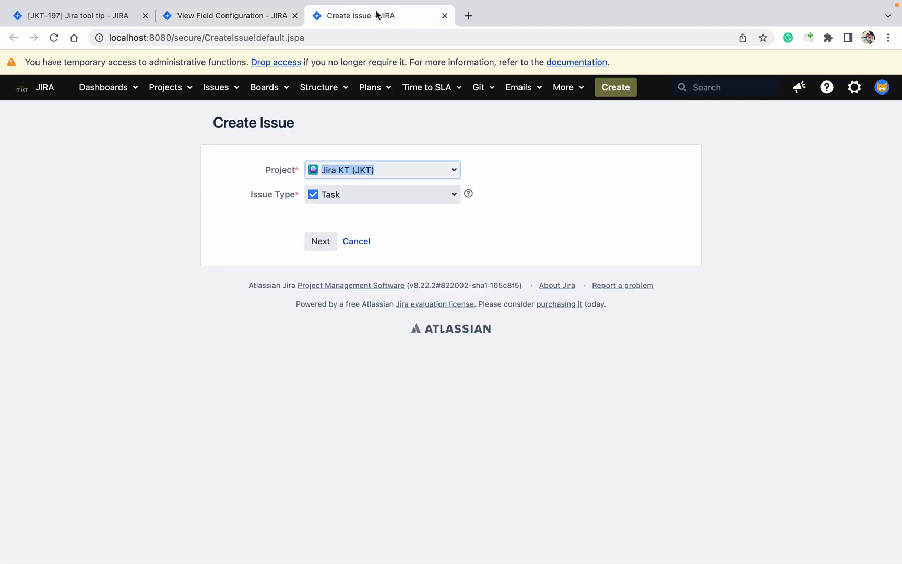
pyautogui.click(315, 244)
pyautogui.scroll(-1, 247, 391)
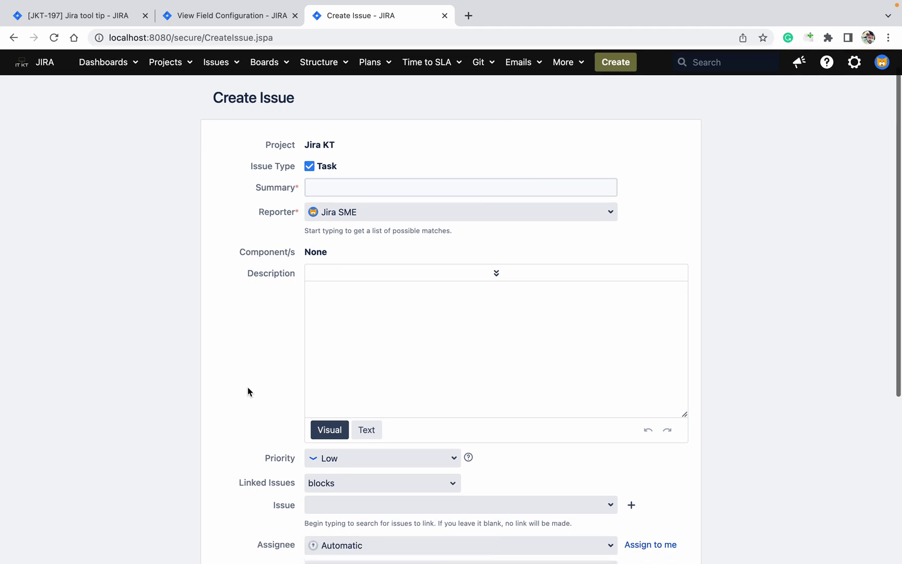
pyautogui.scroll(-10, 247, 387)
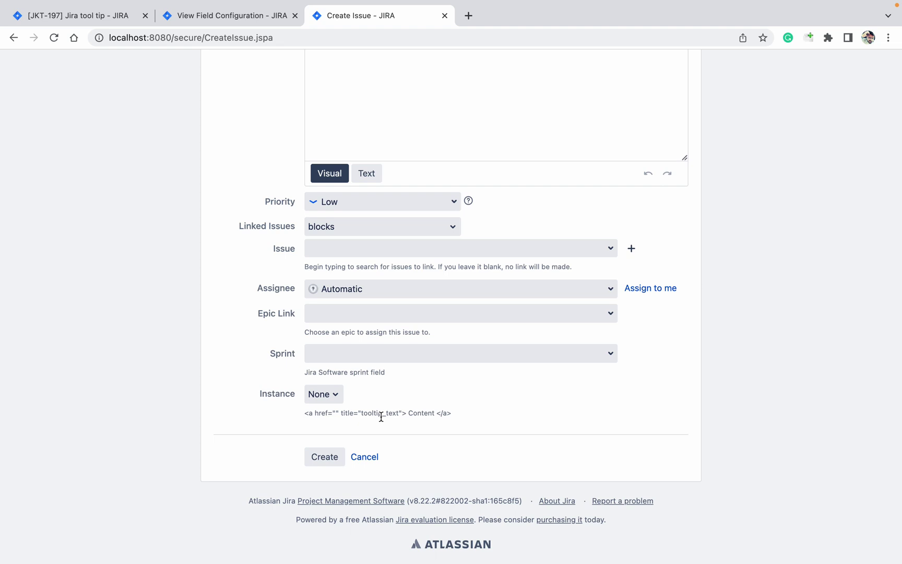
pyautogui.scroll(5, 382, 417)
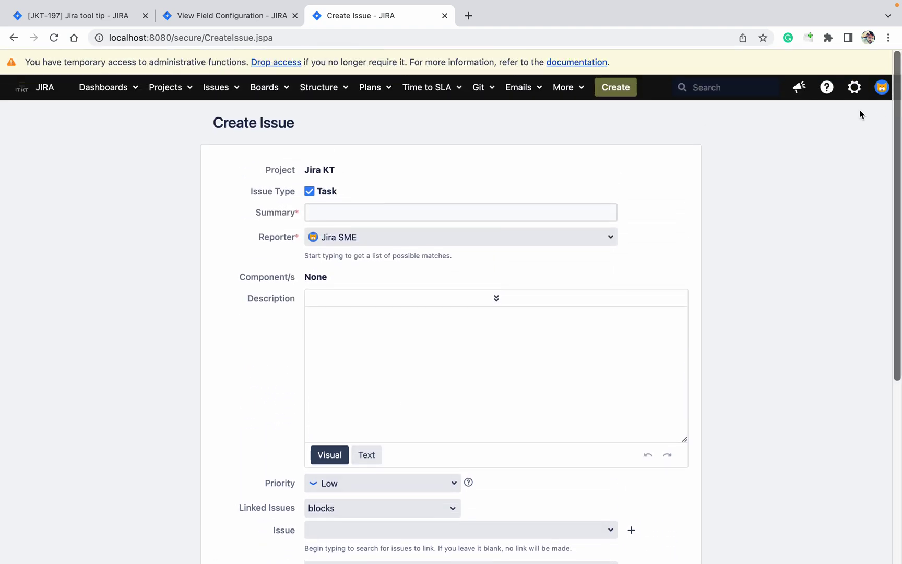
# Step: From System general configuration, locate the HTML settings (currently OFF) and open Edit Settings
pyautogui.click(855, 88)
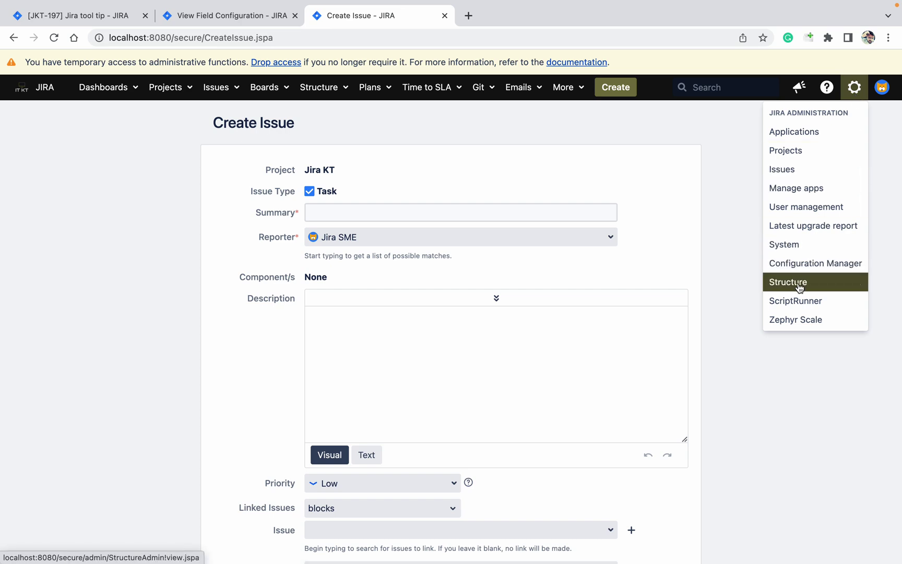
pyautogui.click(786, 244)
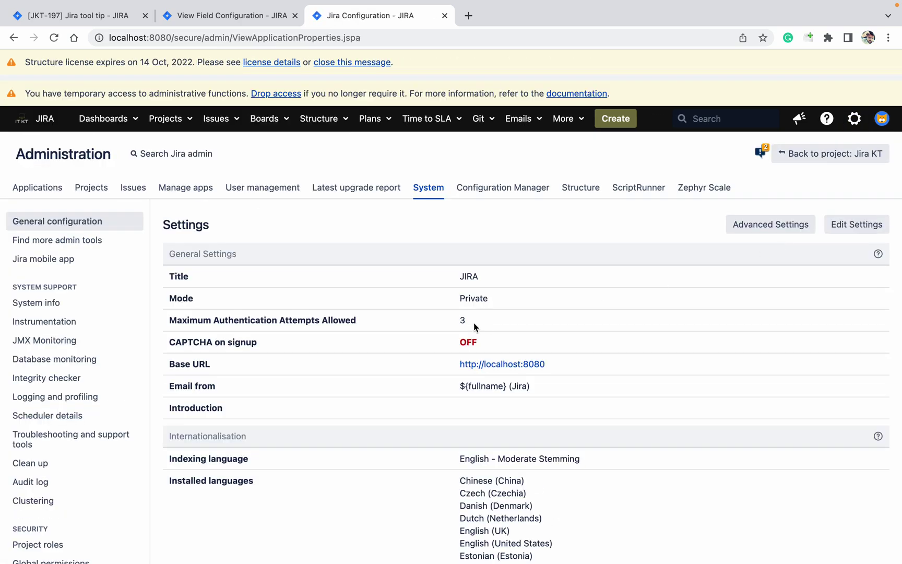
pyautogui.press('super+f')
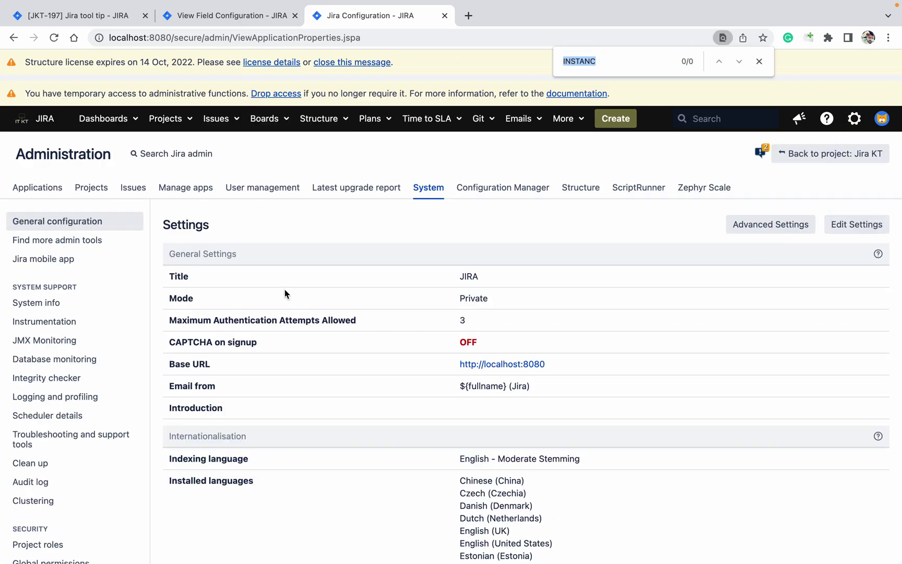
pyautogui.write('html')
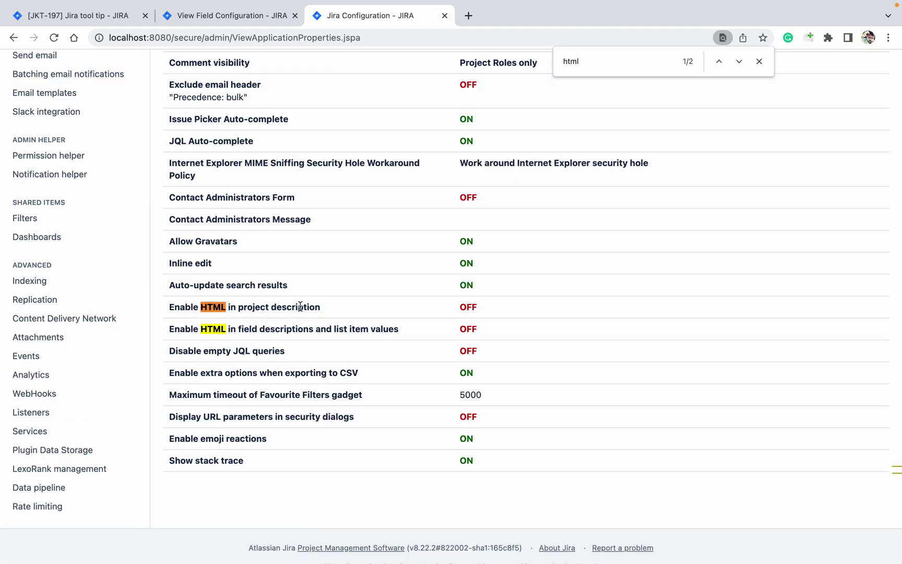
pyautogui.scroll(5, 437, 310)
pyautogui.scroll(10, 436, 312)
pyautogui.scroll(15, 436, 313)
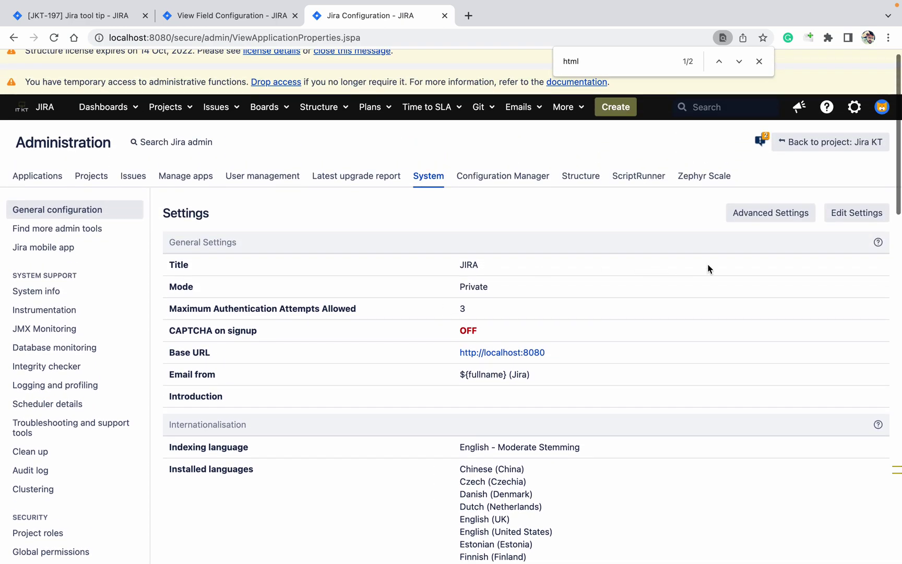
pyautogui.click(852, 219)
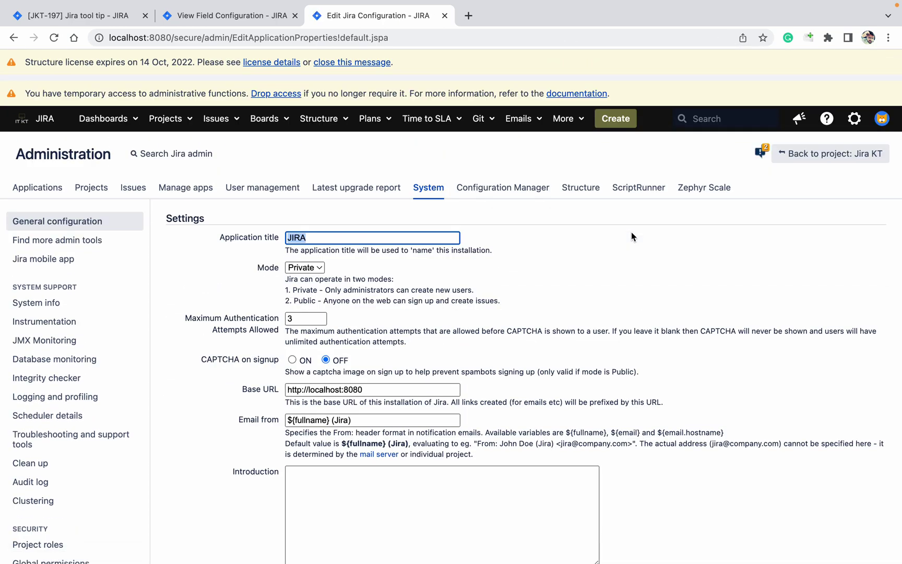
# Step: Switch 'Enable HTML in project description' and 'Enable HTML in field descriptions and list item values' to ON
pyautogui.press('super+f')
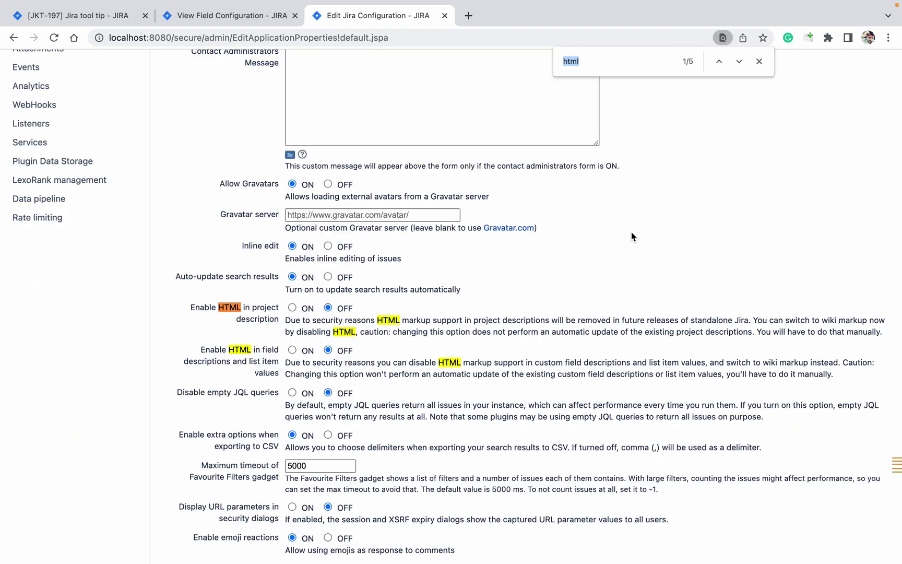
pyautogui.click(292, 309)
pyautogui.press('Tab')
pyautogui.press('Right')
pyautogui.press('Left')
pyautogui.scroll(-3, 211, 420)
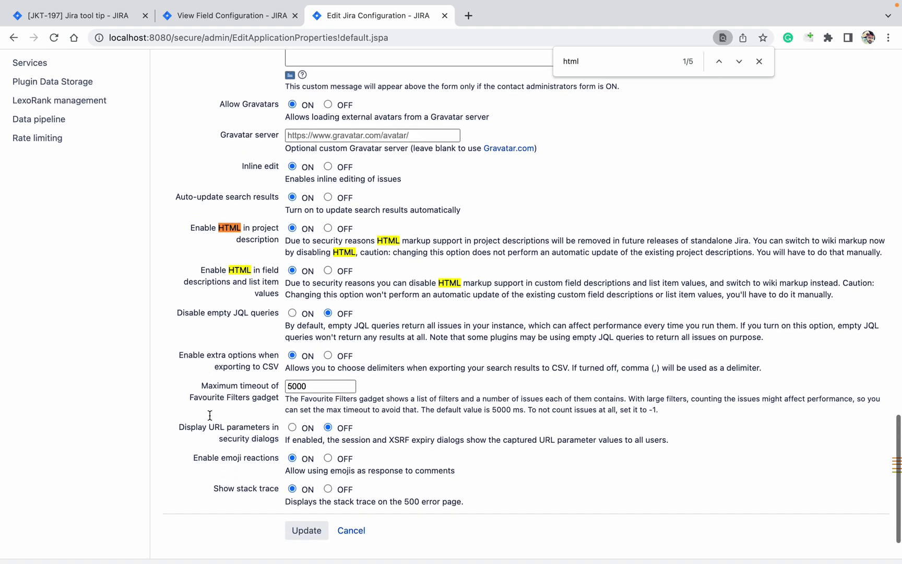
# Step: Save the HTML settings, then verify the Create Issue form shows Instance's description as a Content link
pyautogui.click(302, 453)
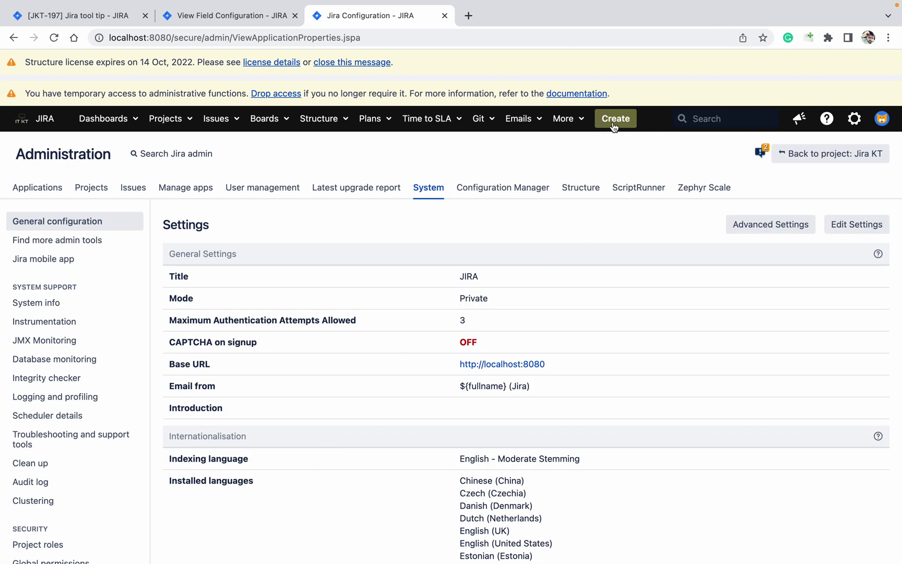
pyautogui.keyDown('super'); pyautogui.click(616, 120); pyautogui.keyUp('super')
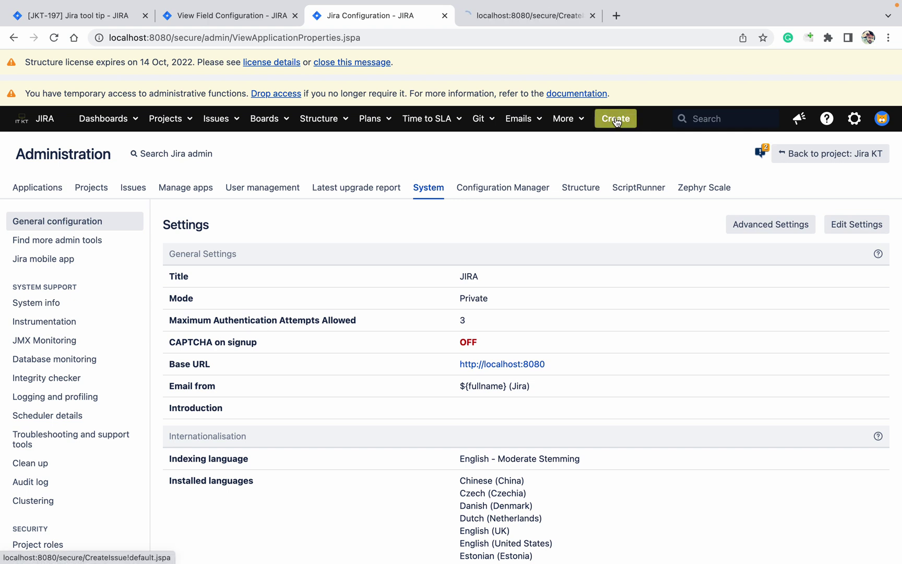
pyautogui.click(445, 15)
pyautogui.click(319, 247)
pyautogui.scroll(-3, 229, 418)
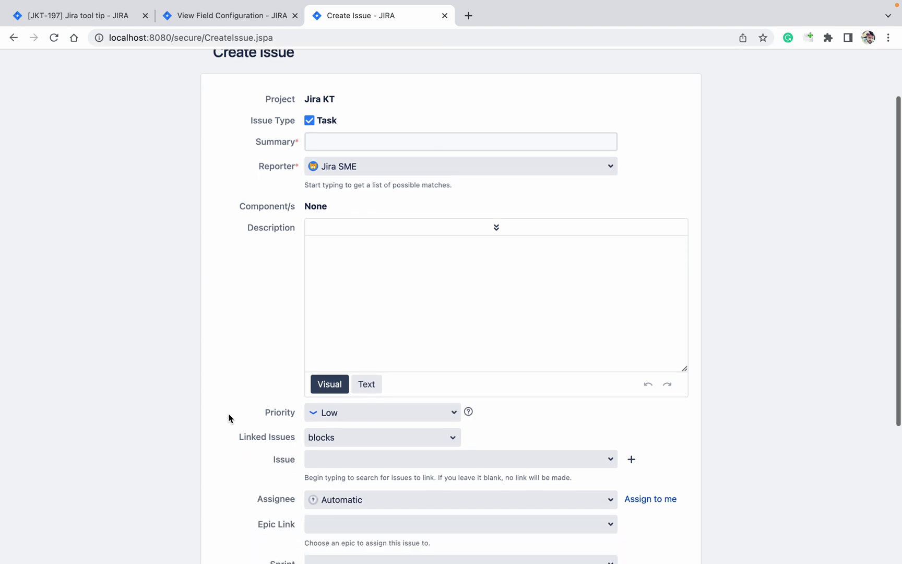
pyautogui.scroll(-7, 228, 418)
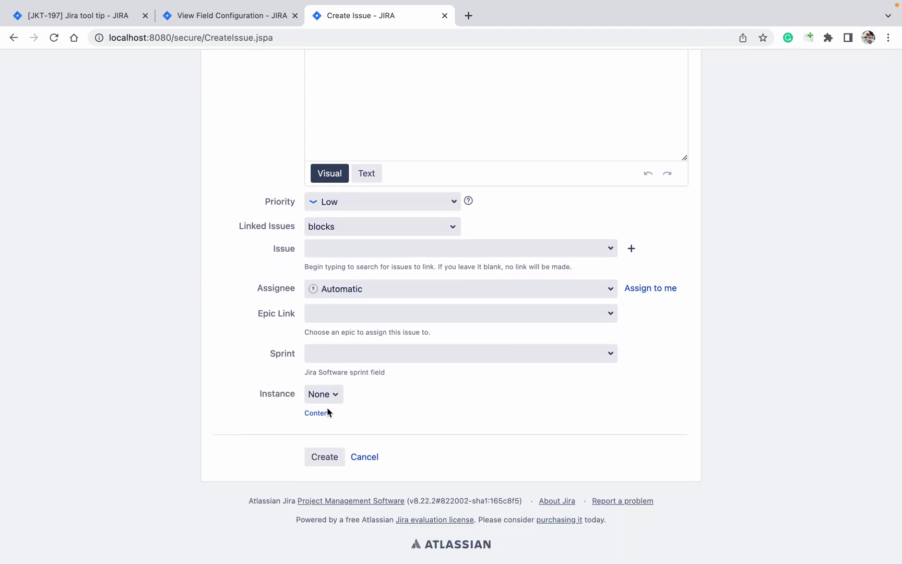
pyautogui.click(318, 413)
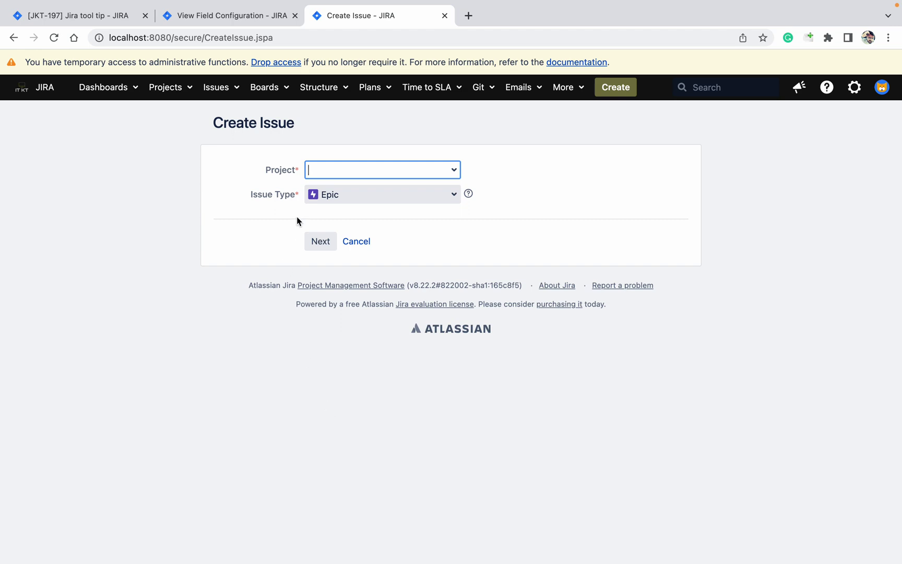
# Step: Back on View Field Configuration, search for 'instan' to find the Instance field
pyautogui.click(241, 18)
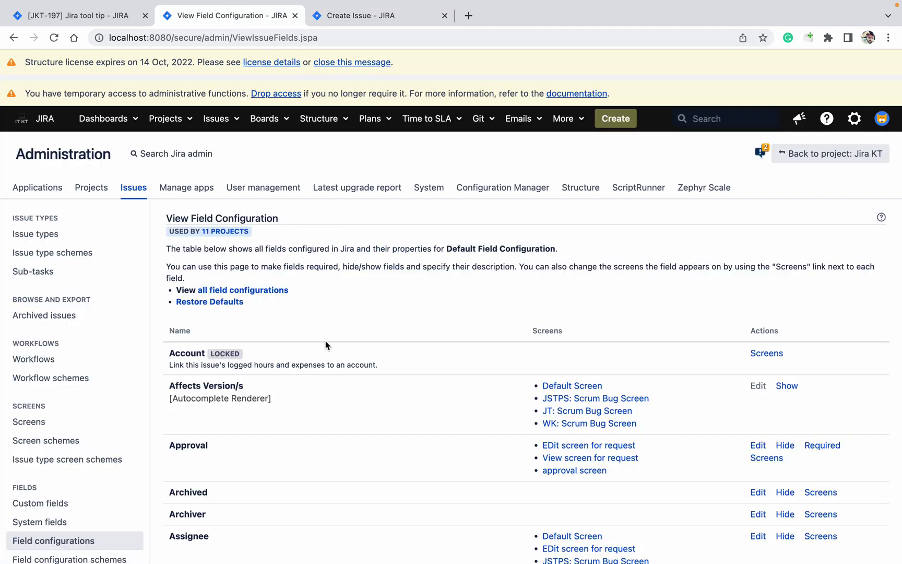
pyautogui.press('super+f')
pyautogui.write('instan')
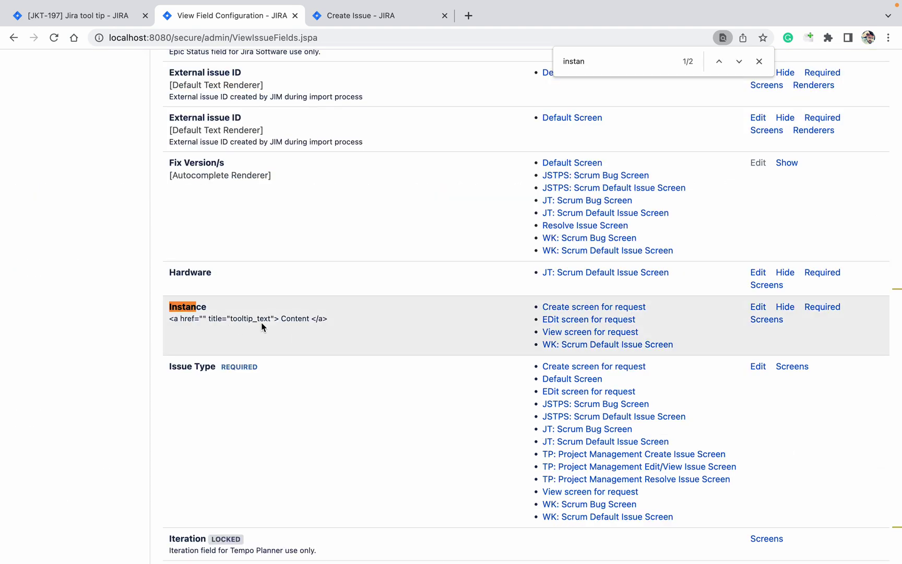
# Step: Search Google for 'html tooltip' and scroll down the results
pyautogui.click(469, 17)
pyautogui.write('html ')
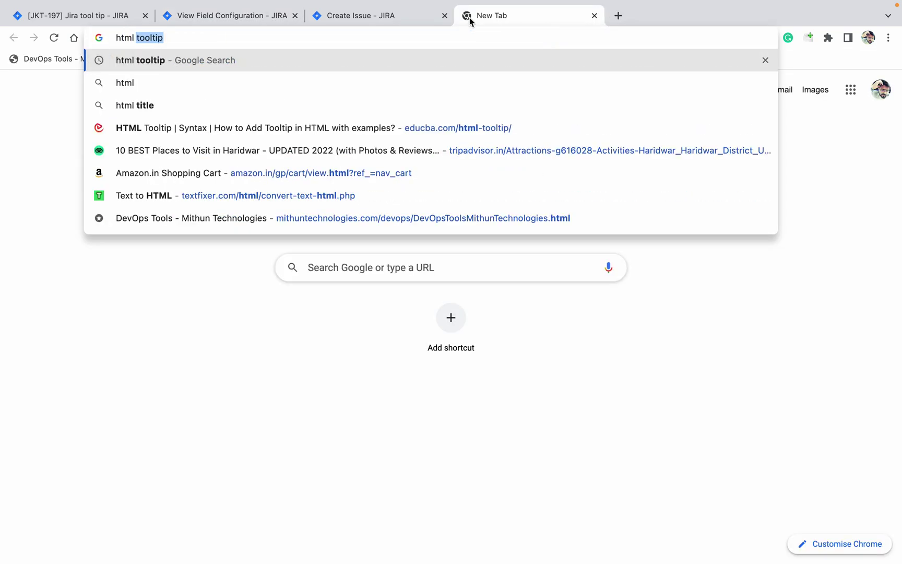
pyautogui.write('cod')
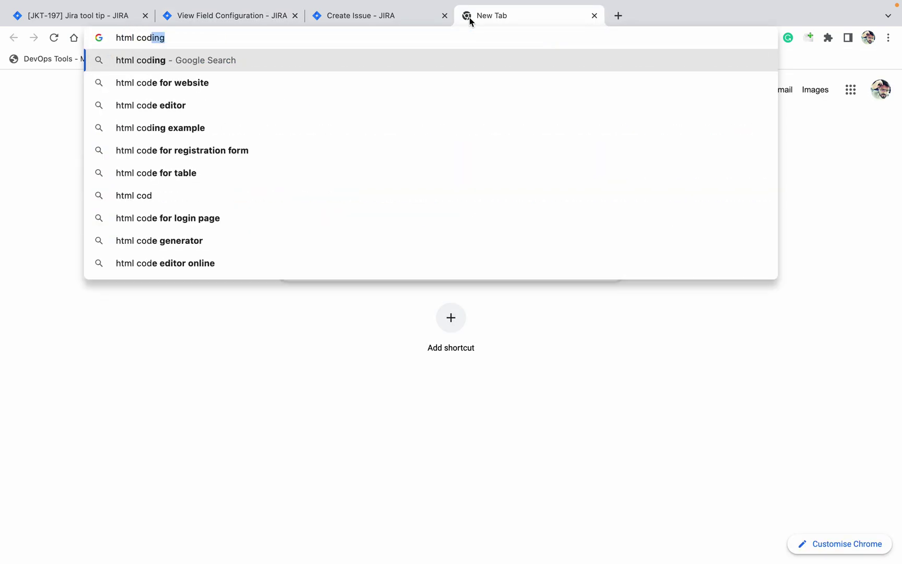
pyautogui.press('BackSpace')
pyautogui.press('BackSpace')
pyautogui.press('BackSpace')
pyautogui.write('too')
pyautogui.press('Return')
pyautogui.scroll(-5, 267, 329)
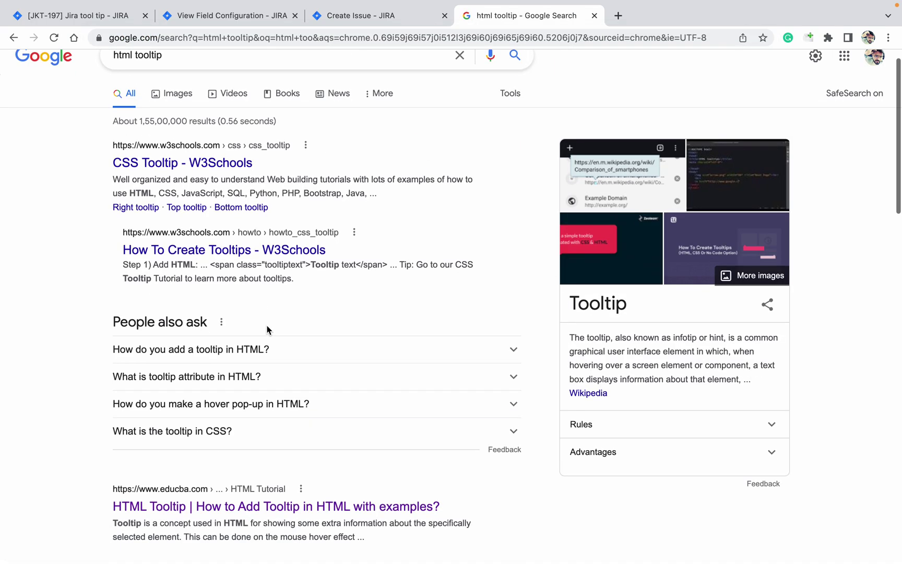
pyautogui.scroll(-2, 267, 329)
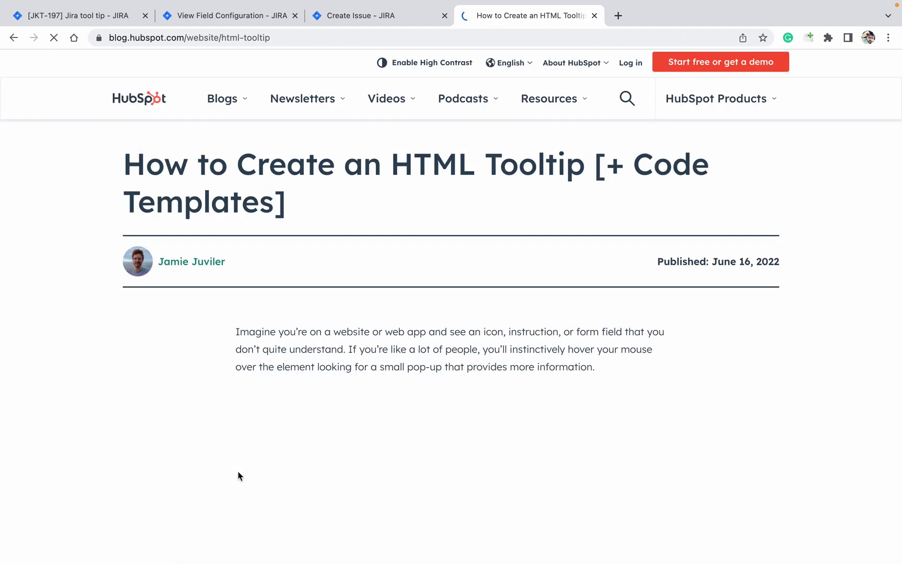
# Step: Scroll through HubSpot's HTML tooltip article to its hover-text div and tooltip-text span examples
pyautogui.scroll(-2, 238, 475)
pyautogui.scroll(-11, 238, 475)
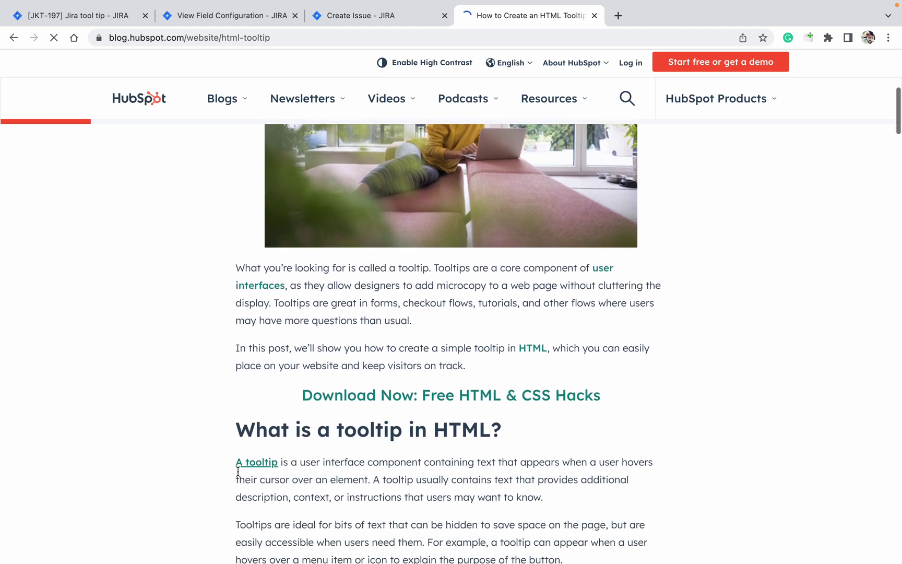
pyautogui.scroll(-10, 238, 475)
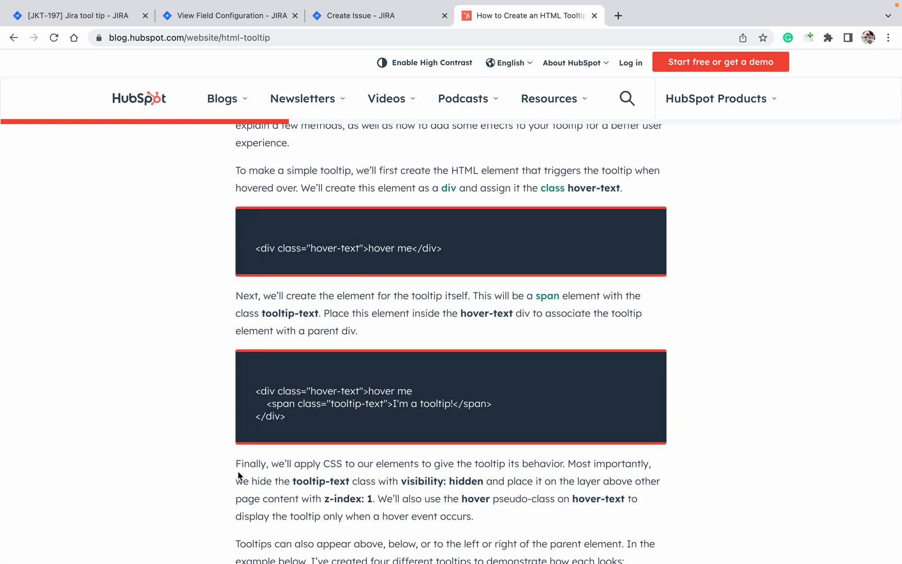
pyautogui.scroll(-5, 238, 475)
pyautogui.scroll(-4, 238, 472)
pyautogui.scroll(-6, 238, 471)
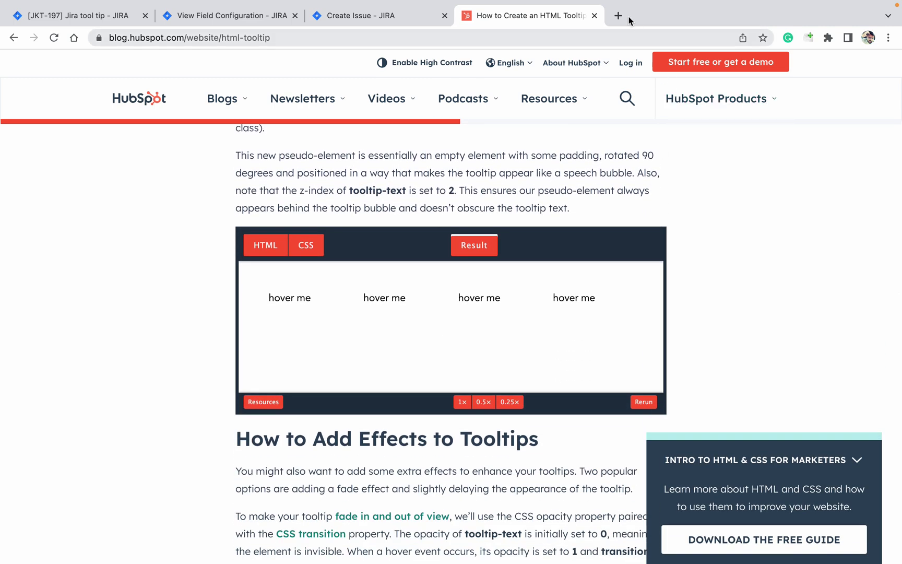
# Step: Open TextFixer's Text to HTML converter in a new tab and look over its input and output areas
pyautogui.click(620, 16)
pyautogui.click(255, 62)
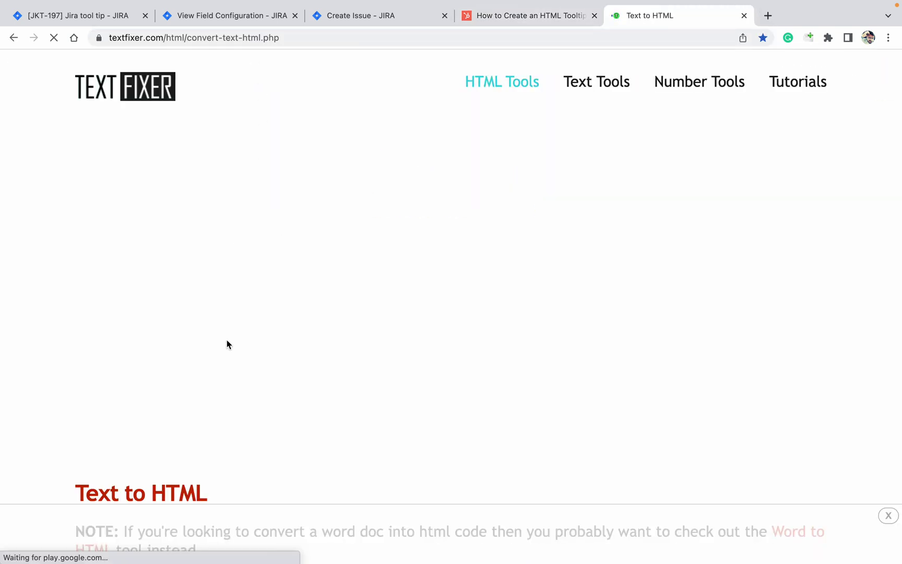
pyautogui.scroll(-5, 227, 344)
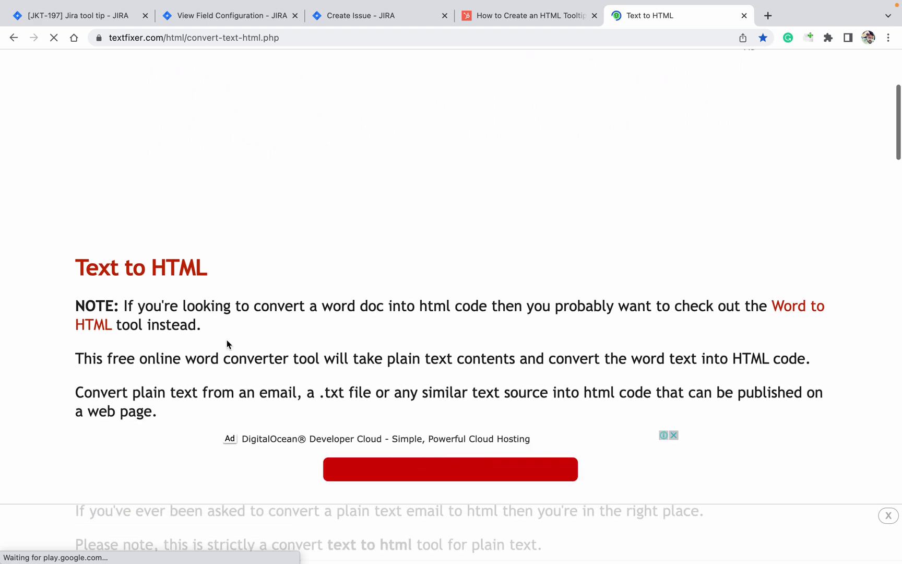
pyautogui.scroll(-7, 226, 344)
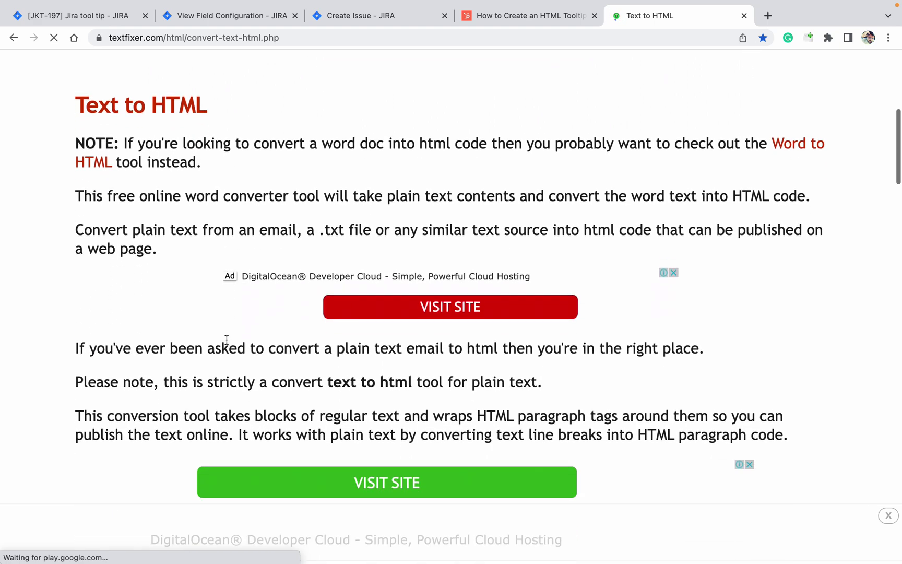
pyautogui.scroll(-10, 228, 345)
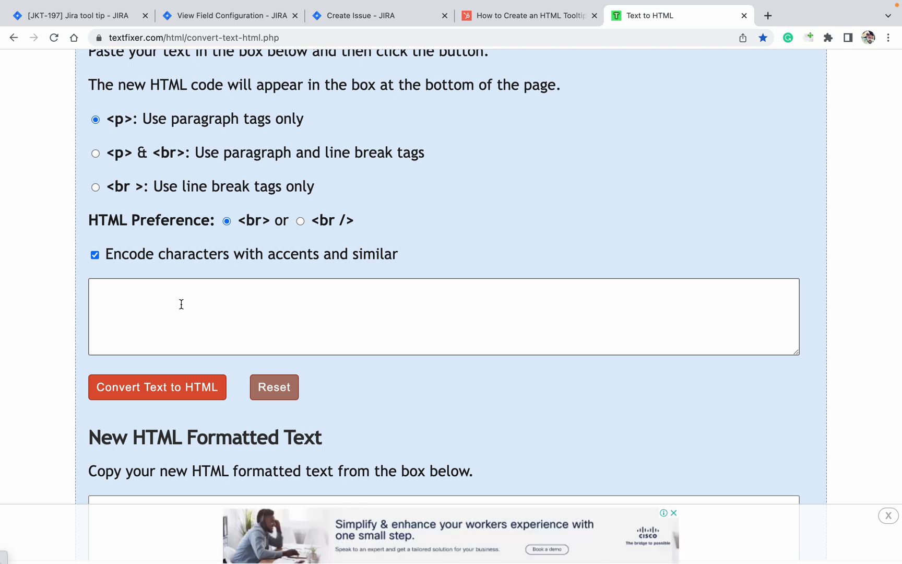
pyautogui.scroll(2, 181, 303)
pyautogui.scroll(-3, 181, 304)
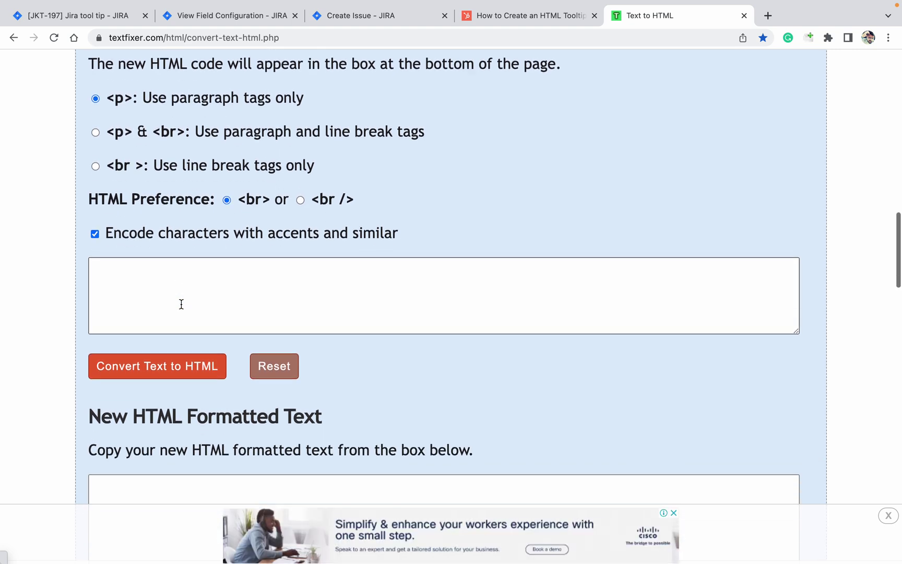
pyautogui.scroll(-5, 181, 304)
pyautogui.click(182, 304)
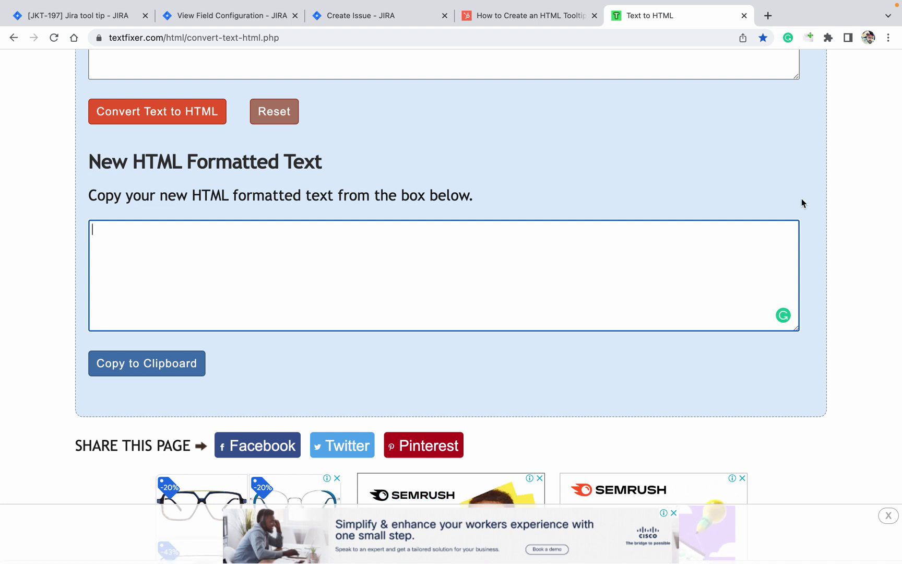
pyautogui.click(826, 264)
pyautogui.scroll(4, 827, 264)
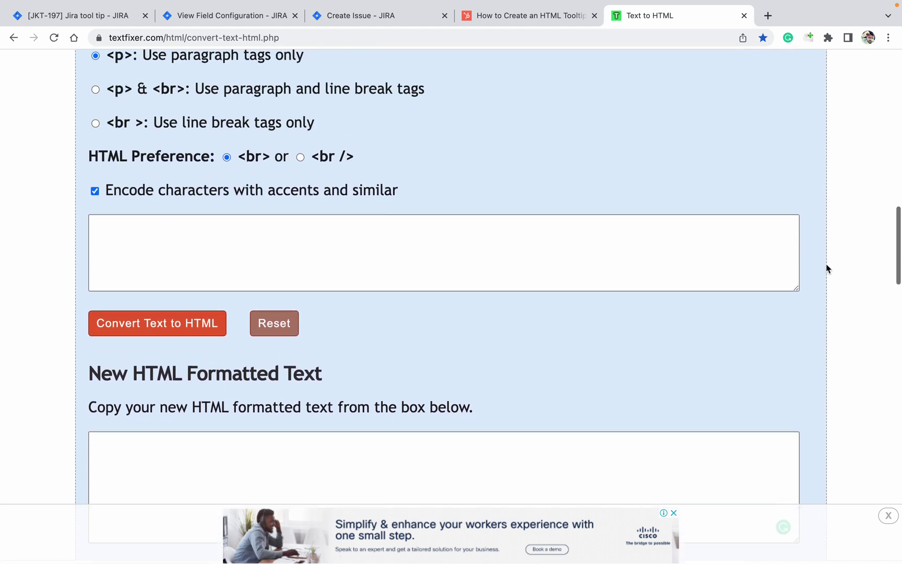
pyautogui.scroll(1, 826, 268)
# Step: Convert 'Hello welcome to the jira guru channel' to <p>-wrapped HTML and copy the output
pyautogui.click(170, 319)
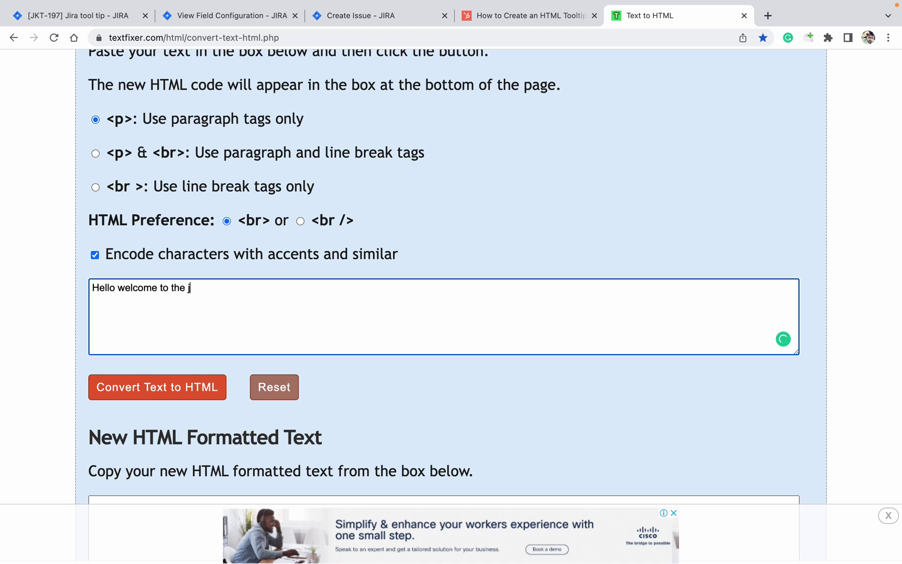
pyautogui.write('channel')
pyautogui.click(157, 396)
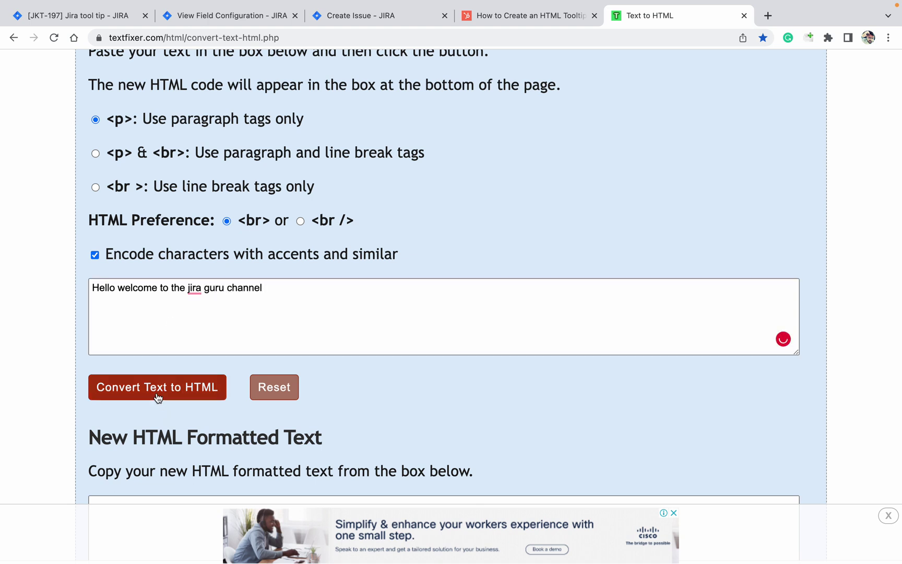
pyautogui.scroll(-1, 157, 398)
pyautogui.scroll(-3, 158, 398)
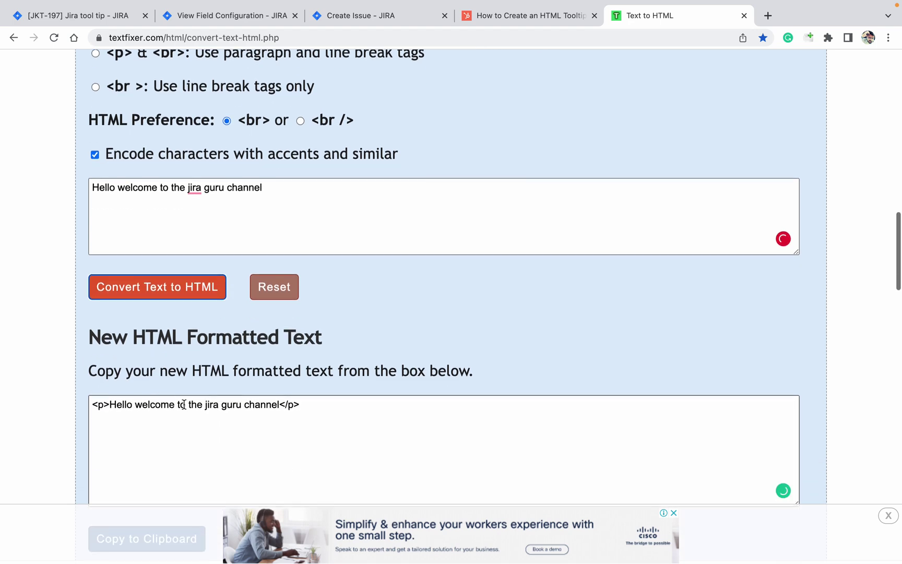
pyautogui.click(189, 411)
pyautogui.hotkey('ctrl', 'c')
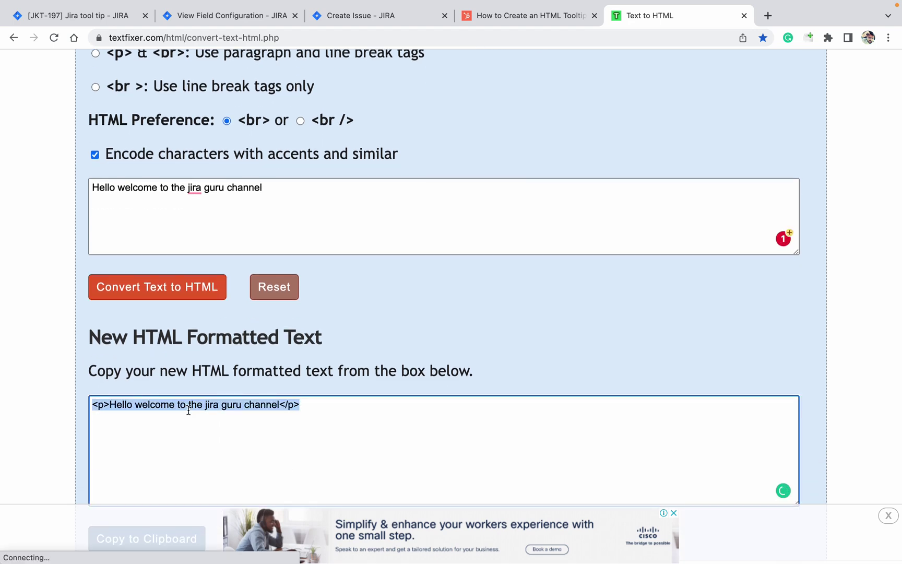
pyautogui.click(264, 15)
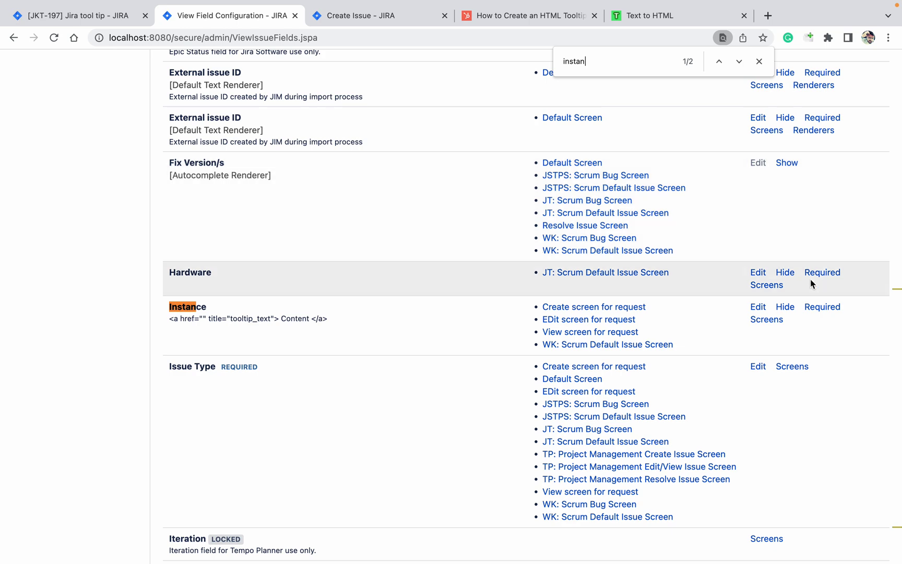
# Step: Overwrite the Instance field's anchor-code description with '<p>Hello welcome to the jira guru channel</p>' and update
pyautogui.click(761, 309)
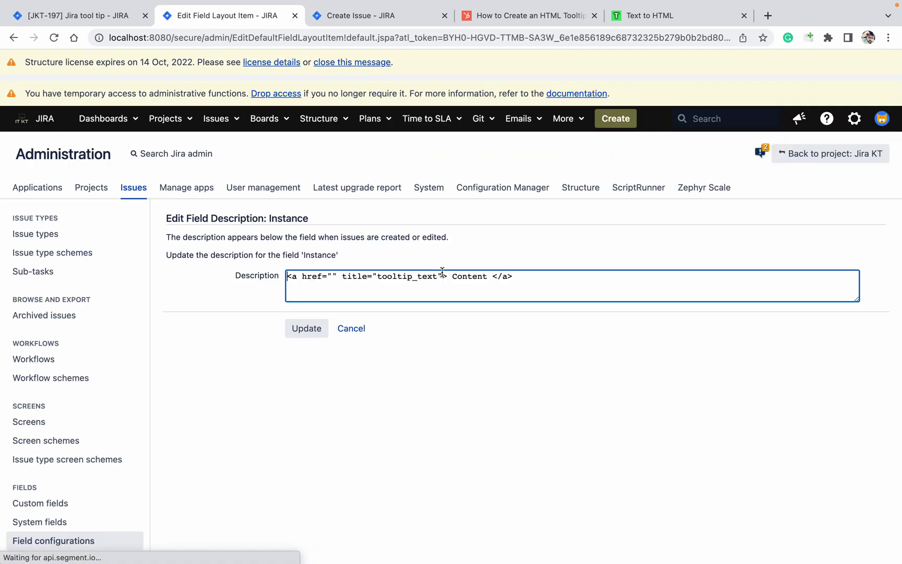
pyautogui.click(442, 287)
pyautogui.hotkey('ctrl', 'a')
pyautogui.hotkey('ctrl', 'v')
pyautogui.click(325, 327)
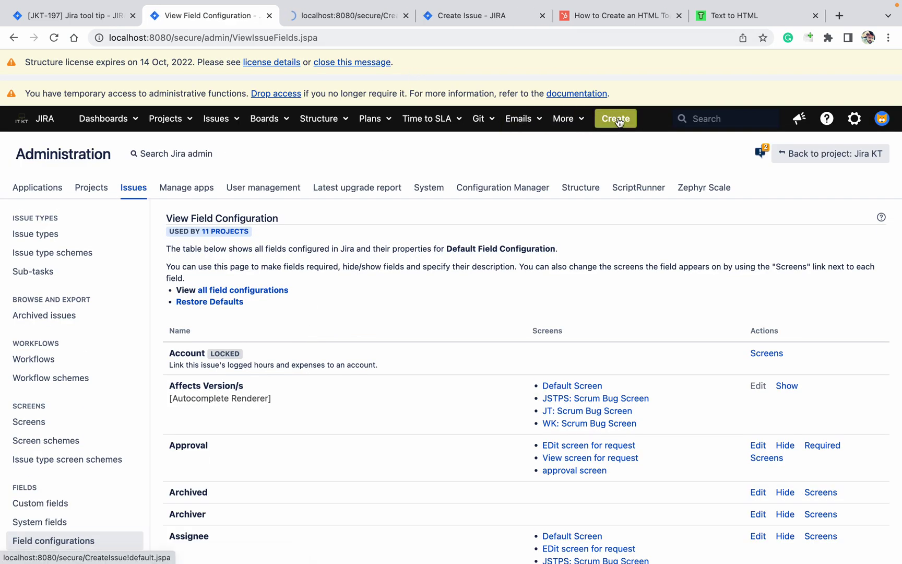
pyautogui.click(358, 18)
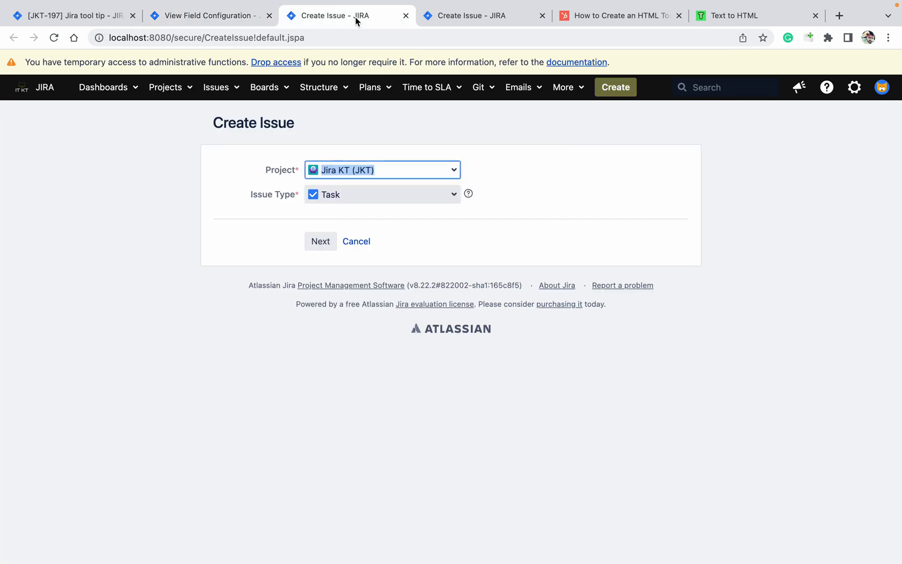
pyautogui.click(320, 241)
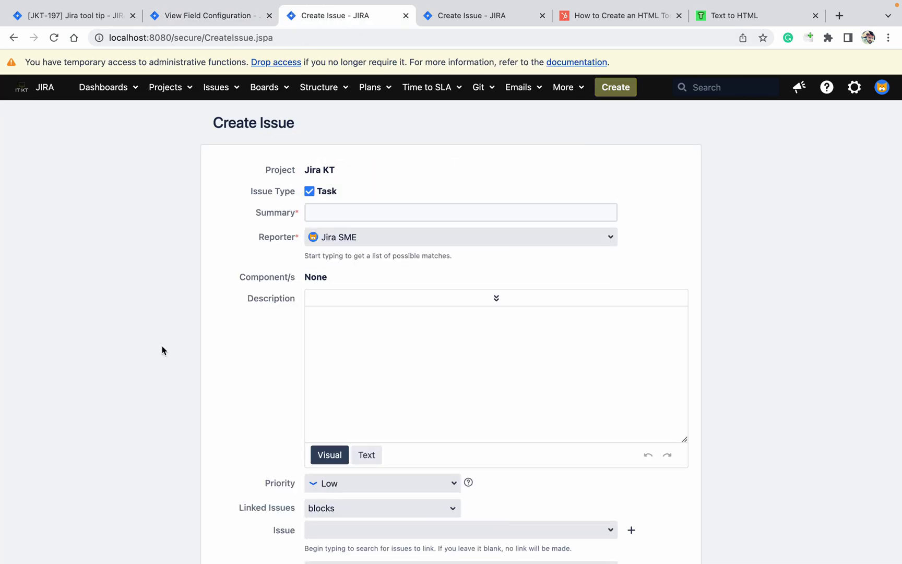
pyautogui.scroll(-1, 162, 346)
pyautogui.scroll(-5, 162, 346)
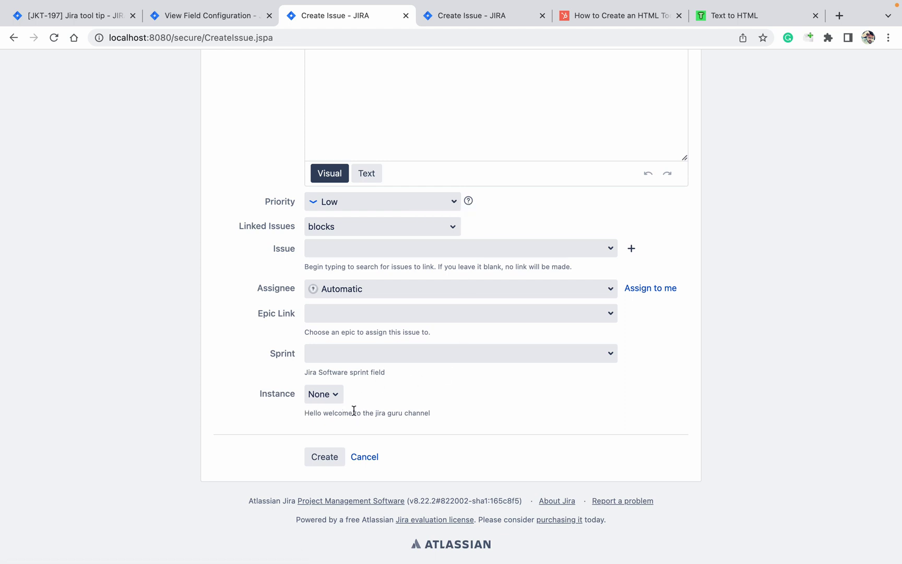
pyautogui.click(242, 18)
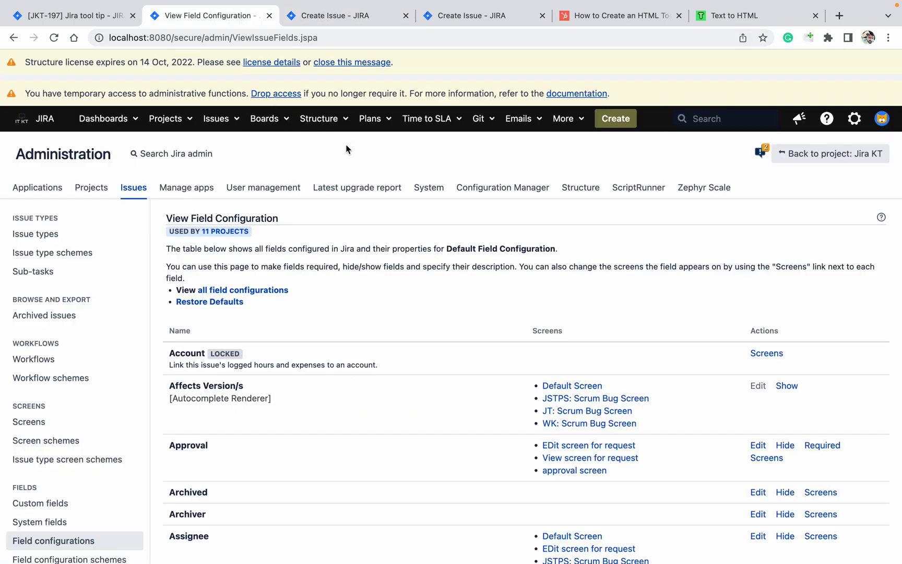